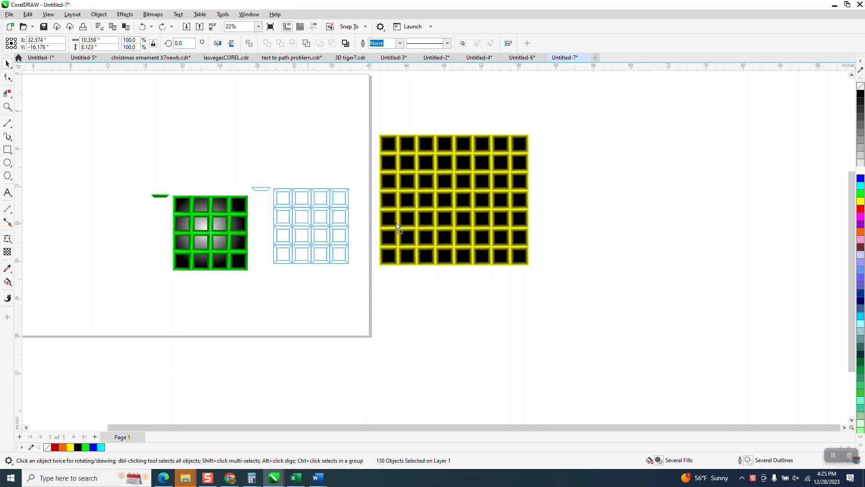
# Draw a hexagon about 6.2 by 7.2 inches centred on the page, and add a concentric copy scaled to 81%.
pyautogui.click(6, 106)
pyautogui.rightClick(192, 167)
pyautogui.moveTo(129, 143); pyautogui.dragTo(237, 235)
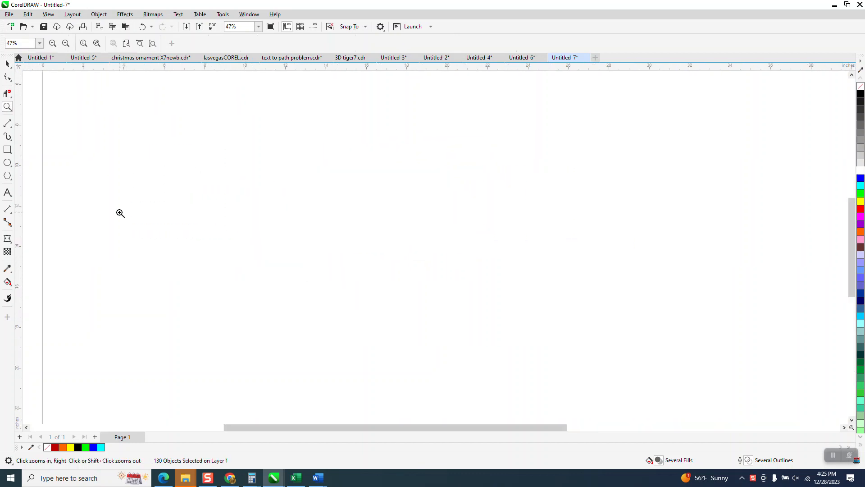
pyautogui.click(12, 182)
pyautogui.click(35, 180)
pyautogui.moveTo(491, 179); pyautogui.dragTo(429, 306)
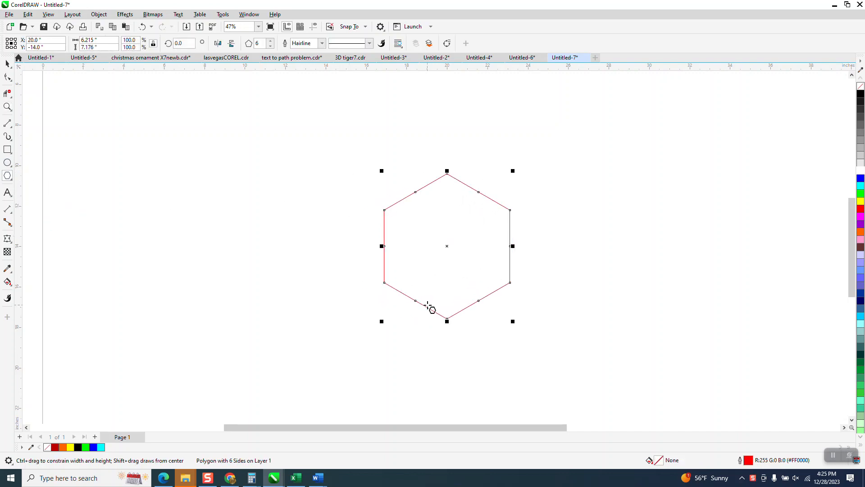
pyautogui.click(7, 64)
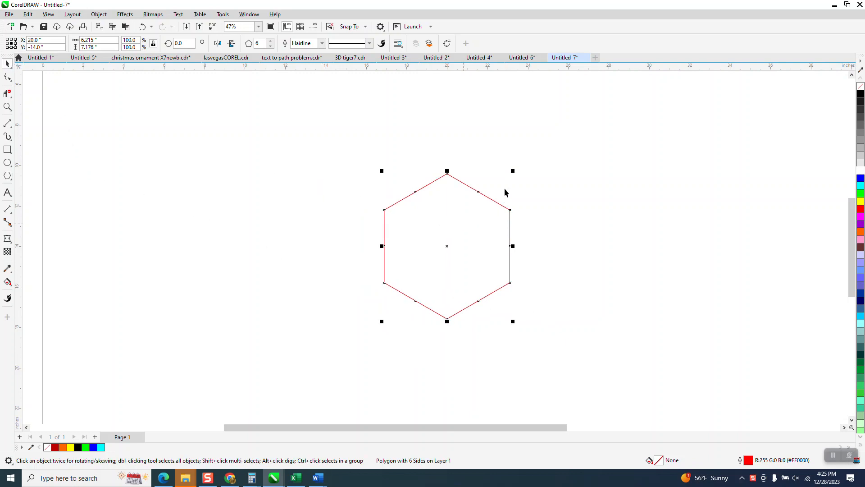
pyautogui.moveTo(515, 171); pyautogui.dragTo(507, 182)
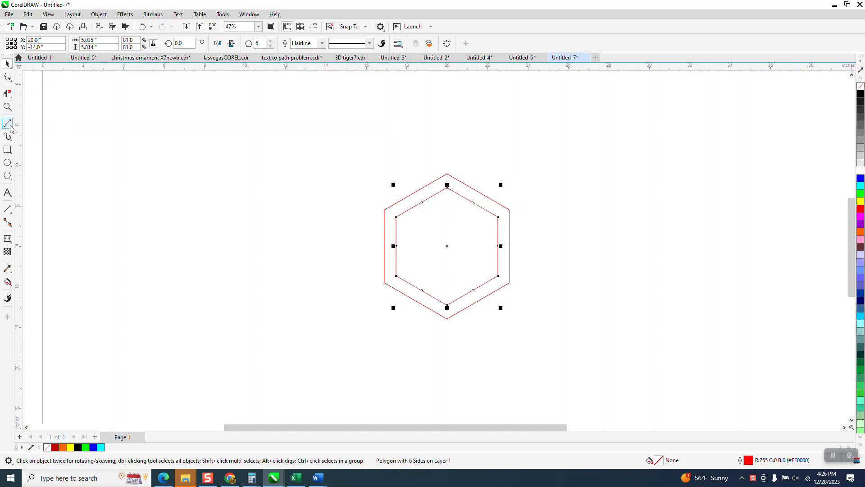
# Draw two-point lines joining the inner and outer hexagons at their top and upper-left corners.
pyautogui.click(8, 107)
pyautogui.moveTo(314, 140); pyautogui.dragTo(605, 350)
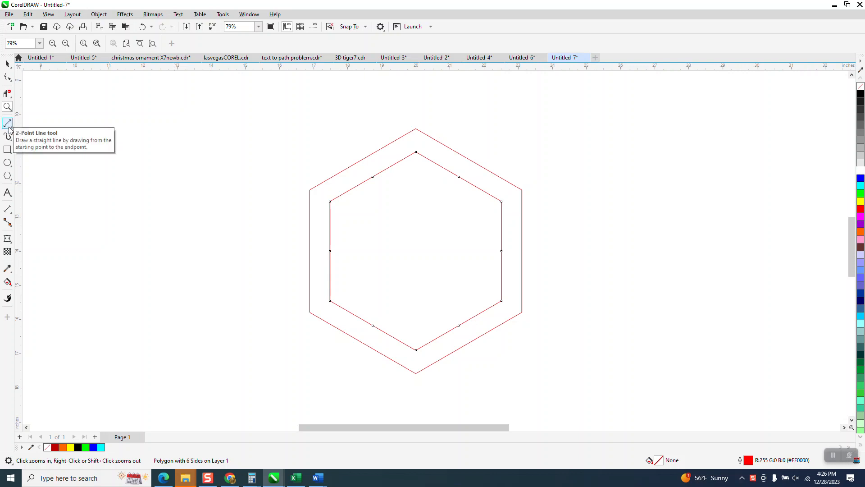
pyautogui.click(12, 128)
pyautogui.click(50, 136)
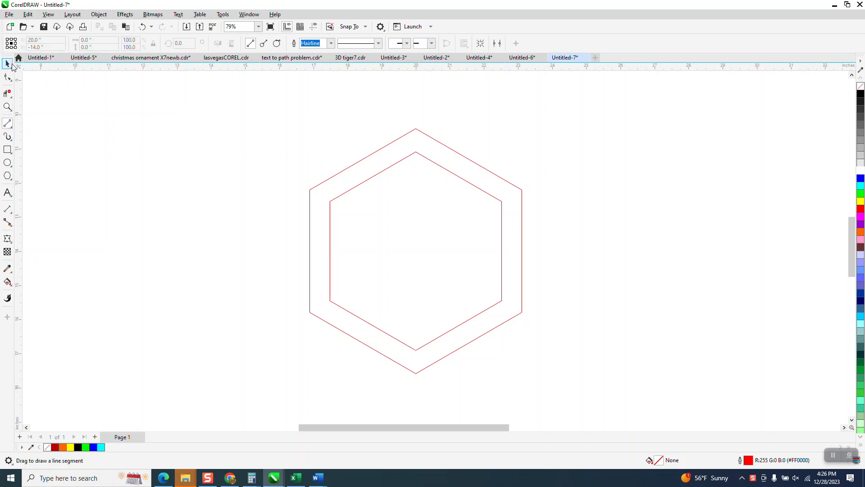
pyautogui.moveTo(416, 152); pyautogui.dragTo(416, 130)
pyautogui.moveTo(331, 201); pyautogui.dragTo(310, 192)
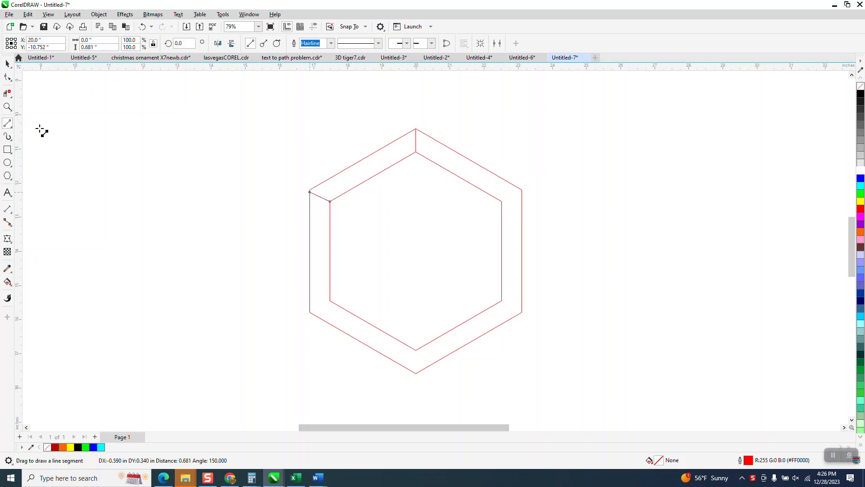
# Smart-fill the closed segment between the two corner lines with cyan and no outline.
pyautogui.click(8, 281)
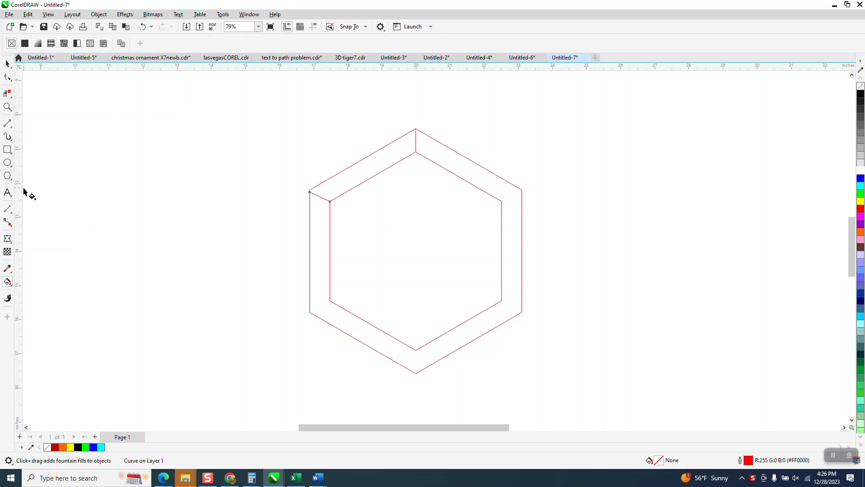
pyautogui.click(9, 283)
pyautogui.click(29, 295)
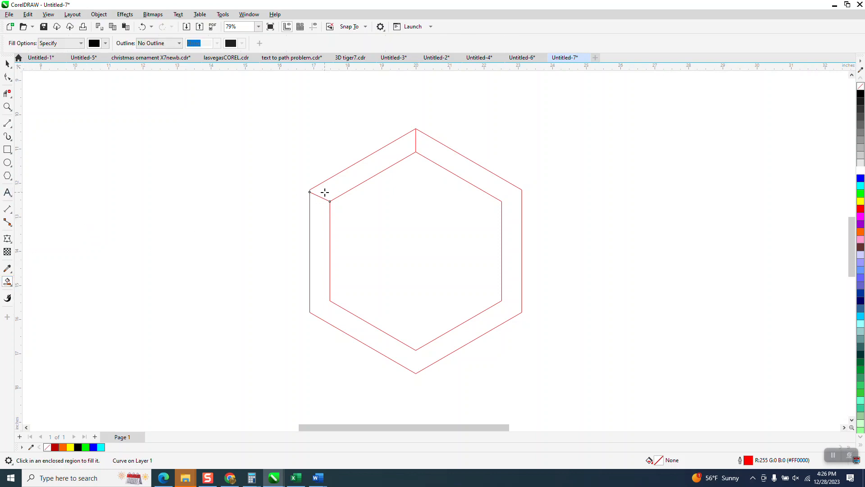
pyautogui.click(104, 44)
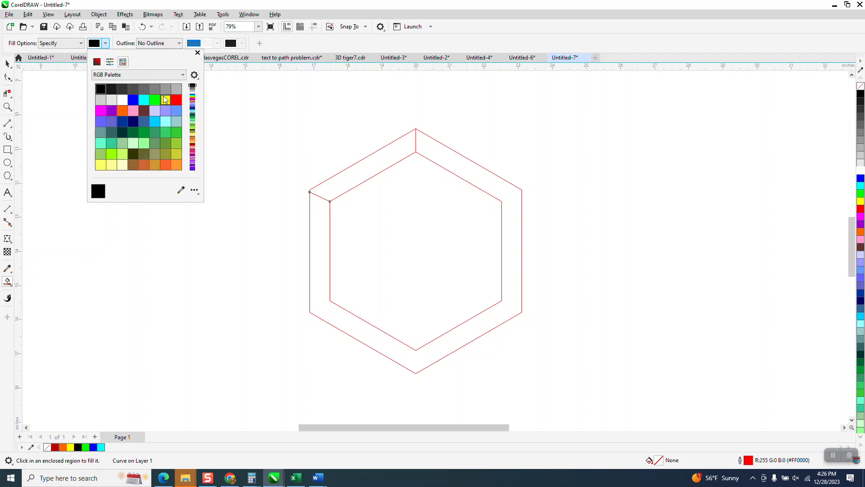
pyautogui.click(144, 99)
pyautogui.click(360, 166)
pyautogui.click(359, 166)
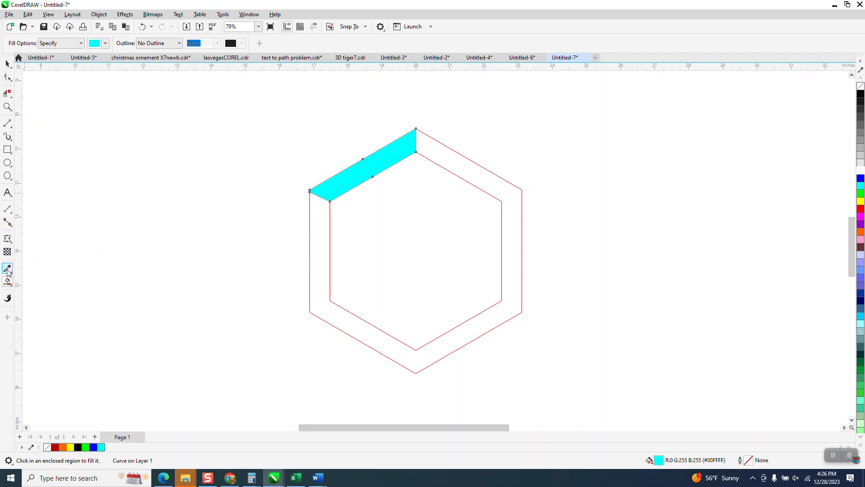
# Give the cyan segment a linear fountain fill running from cyan at its outer edge to black past its inner edge.
pyautogui.click(11, 285)
pyautogui.click(38, 287)
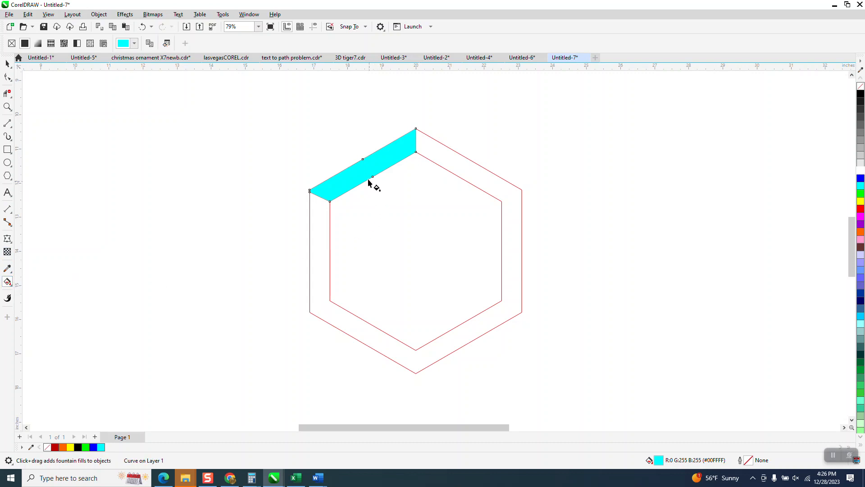
pyautogui.moveTo(374, 179); pyautogui.dragTo(382, 186)
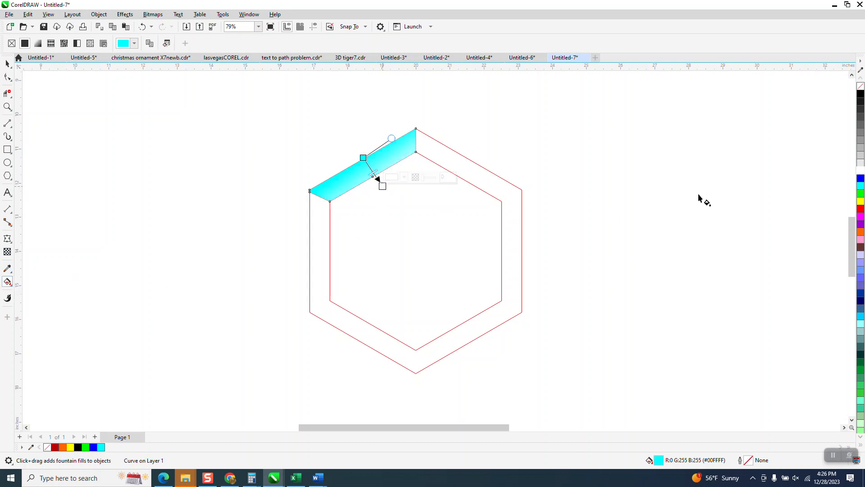
pyautogui.moveTo(861, 96); pyautogui.dragTo(383, 186)
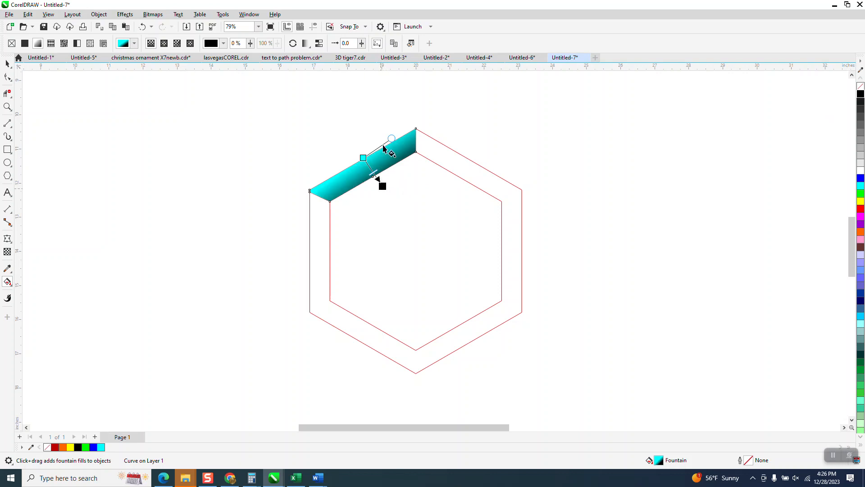
pyautogui.moveTo(392, 139); pyautogui.dragTo(395, 140)
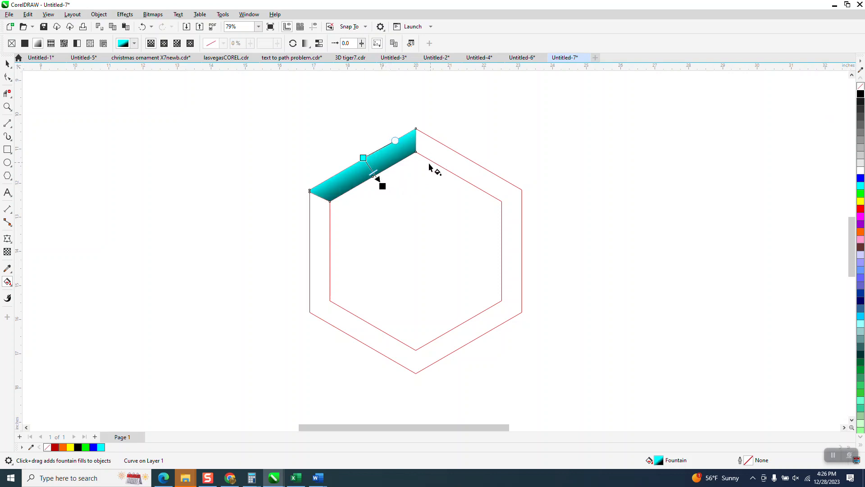
pyautogui.moveTo(382, 186); pyautogui.dragTo(388, 193)
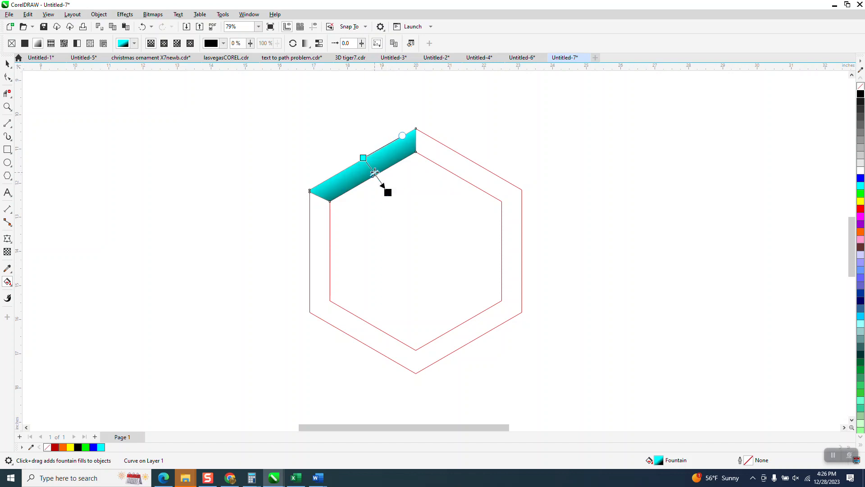
# Create a copy of the gradient segment rotated 60° about the hexagon's centre.
pyautogui.click(7, 64)
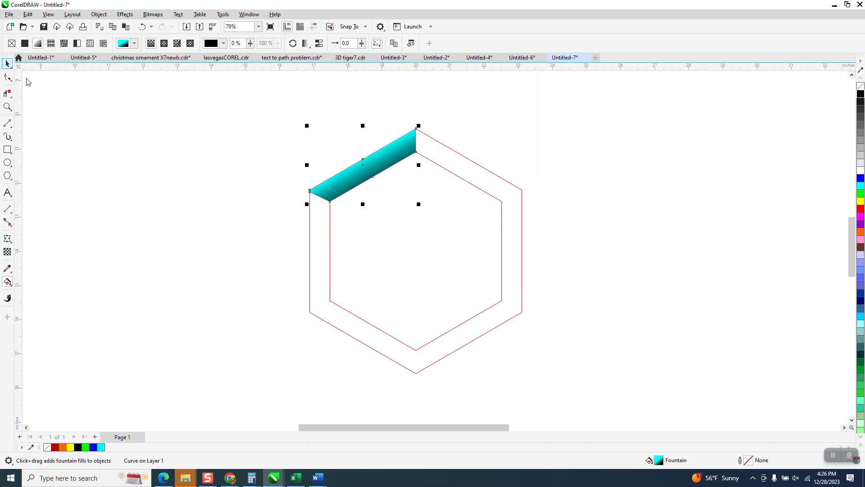
pyautogui.scroll(-1, 258, 139)
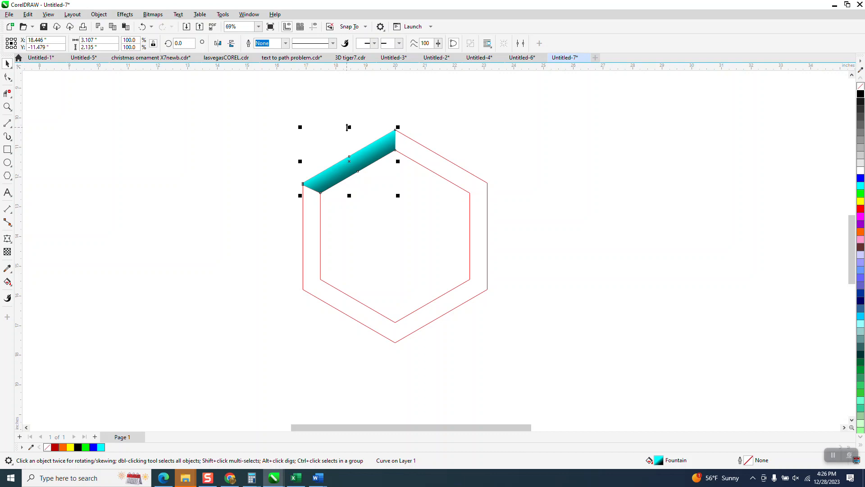
pyautogui.click(359, 156)
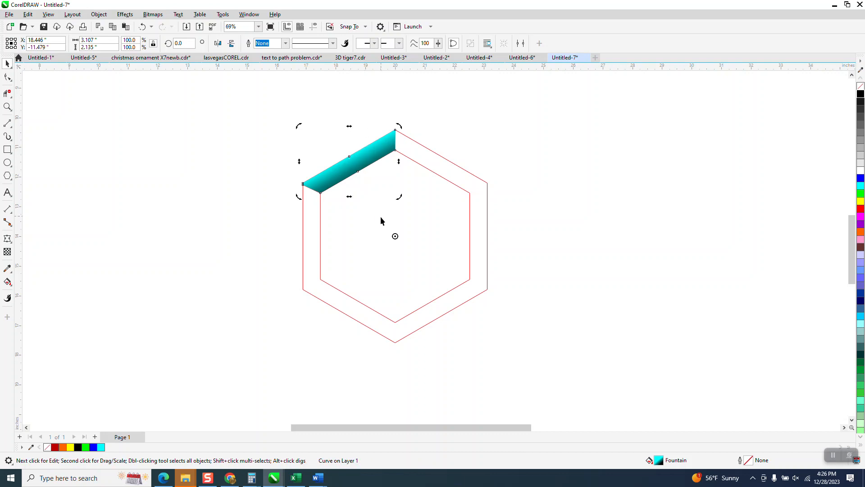
pyautogui.moveTo(398, 126); pyautogui.dragTo(295, 176)
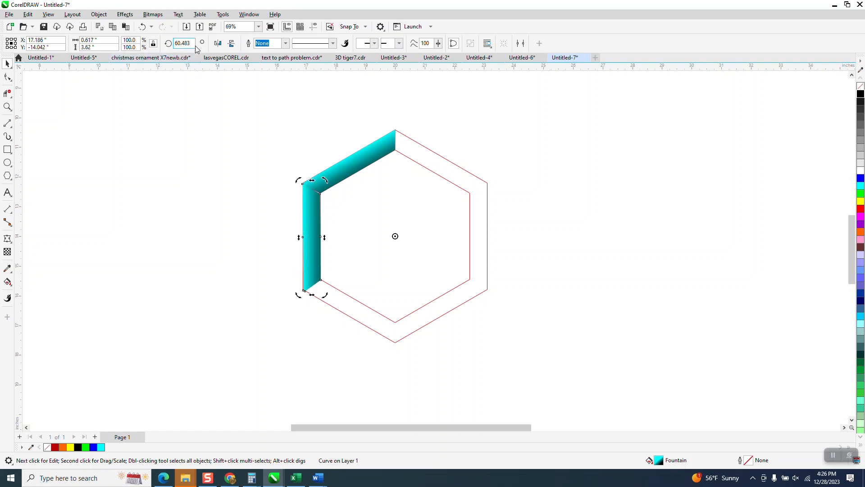
pyautogui.write('60')
pyautogui.press('Return')
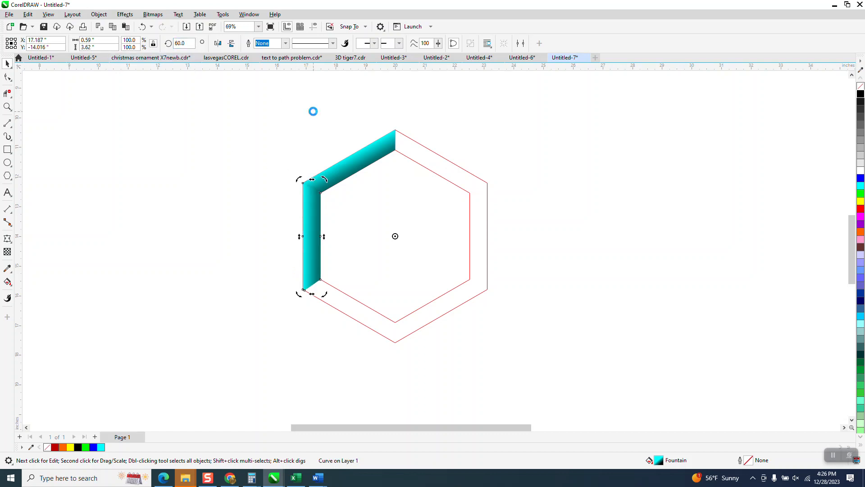
# Place another copy of the segment at 120° and repeat the duplication until all six sides of the hexagon are covered.
pyautogui.hotkey('ctrl', 'd')
pyautogui.press('Delete')
pyautogui.click(315, 220)
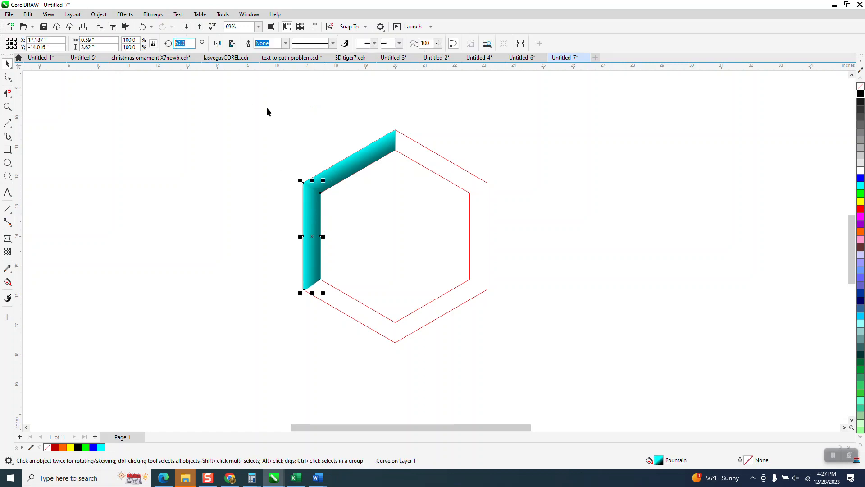
pyautogui.write('120')
pyautogui.press('Return')
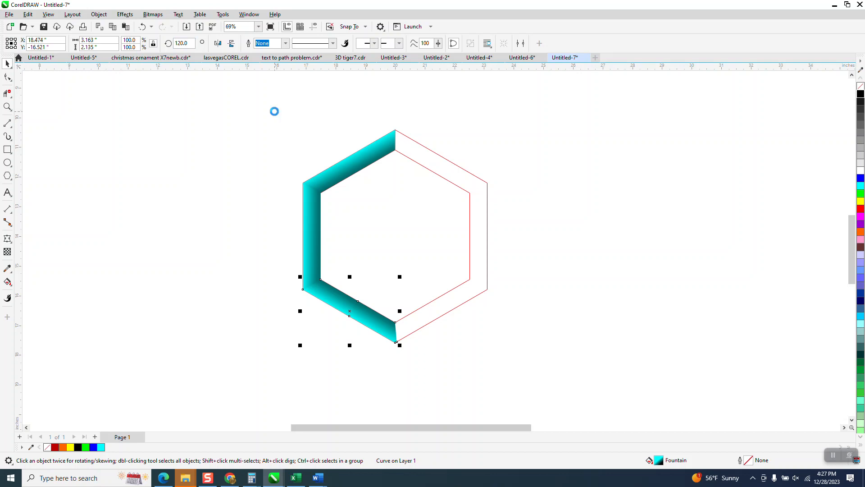
pyautogui.hotkey('ctrl', 'd')
pyautogui.hotkey('ctrl', 'd')
pyautogui.hotkey('ctrl', 'd')
pyautogui.click(274, 111)
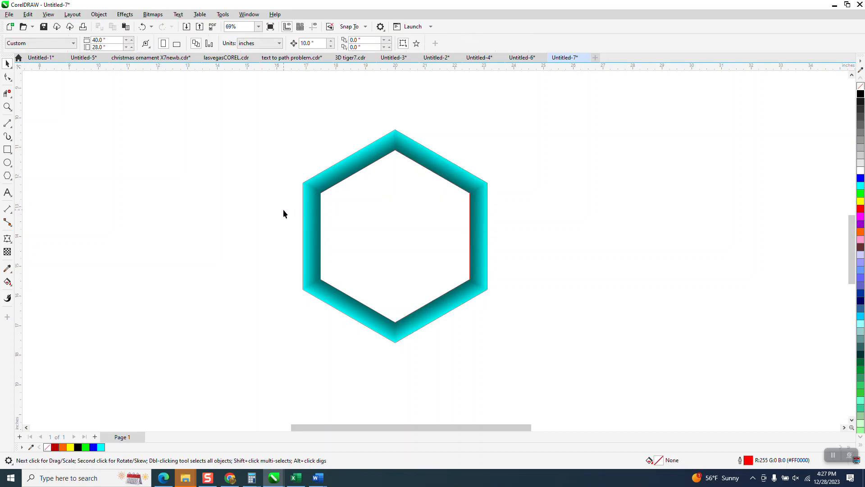
# Smart-fill the interior of the inner hexagon with black.
pyautogui.scroll(-2, 313, 201)
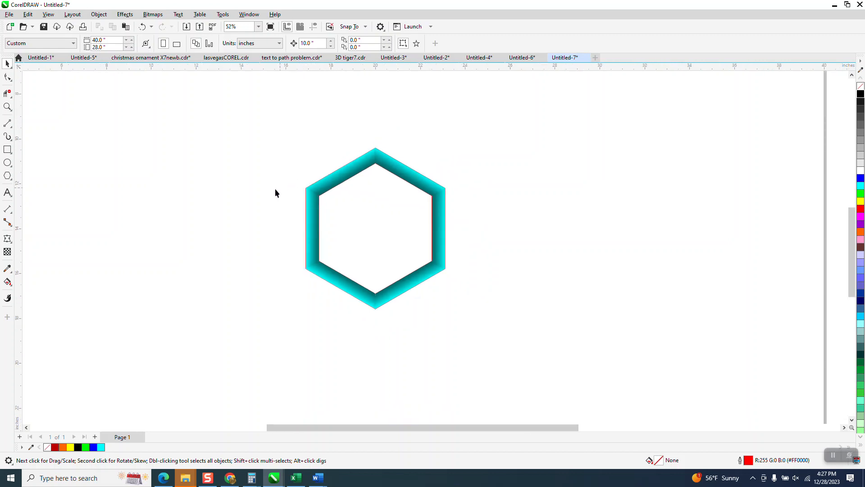
pyautogui.click(8, 283)
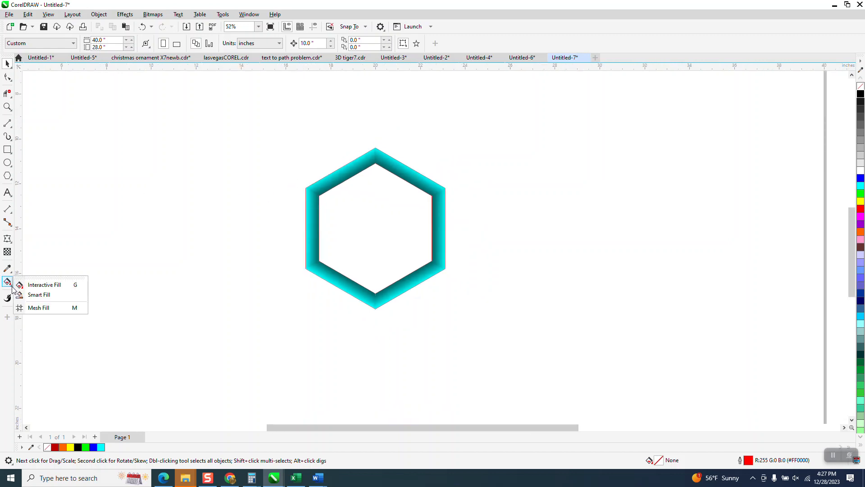
pyautogui.click(39, 296)
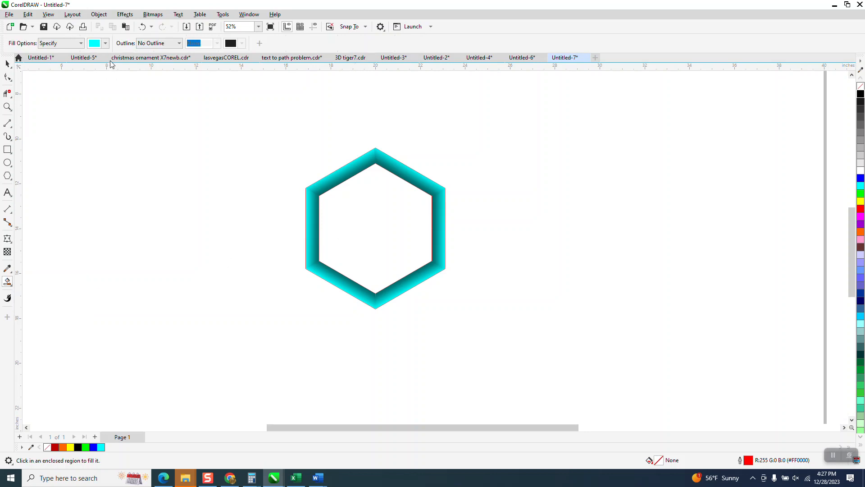
pyautogui.click(105, 44)
pyautogui.click(101, 89)
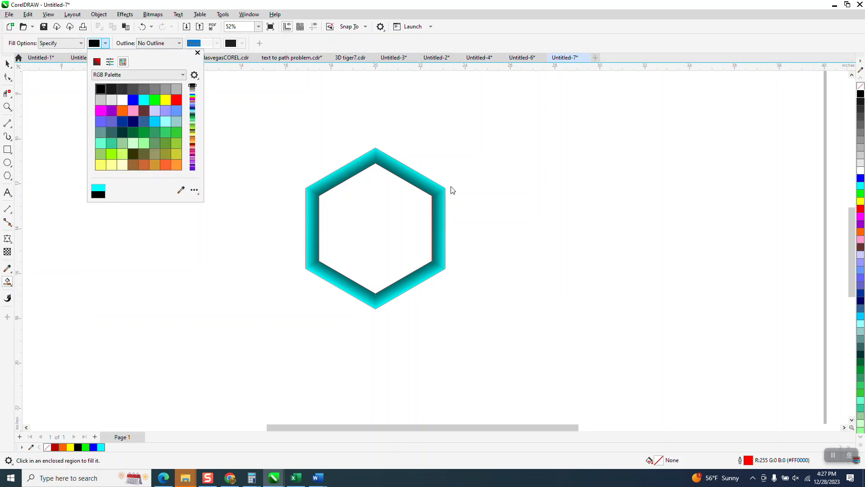
pyautogui.click(394, 209)
pyautogui.click(395, 219)
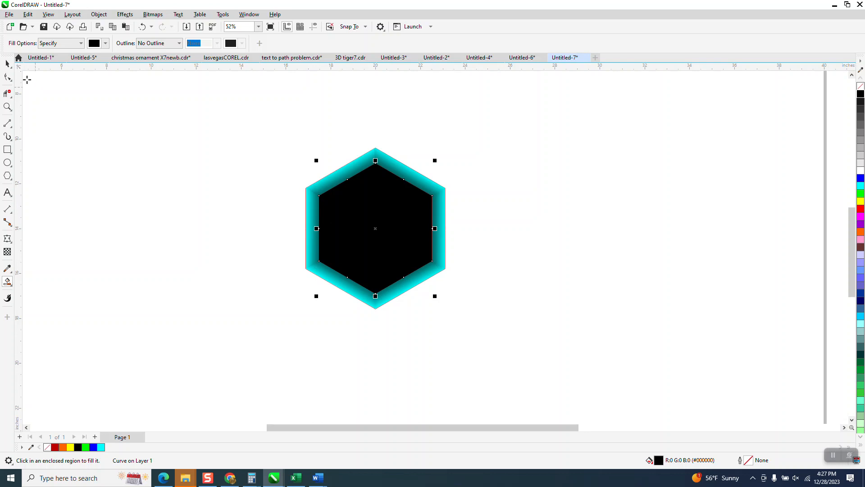
# Group all the hexagon pieces and set the group's width to 2 inches with proportions kept.
pyautogui.click(8, 64)
pyautogui.moveTo(275, 123); pyautogui.dragTo(539, 332)
pyautogui.hotkey('ctrl', 'g')
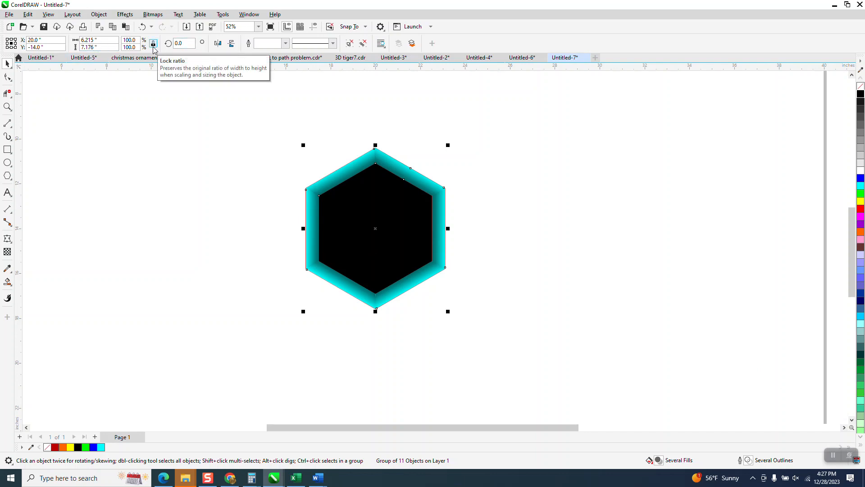
pyautogui.doubleClick(89, 40)
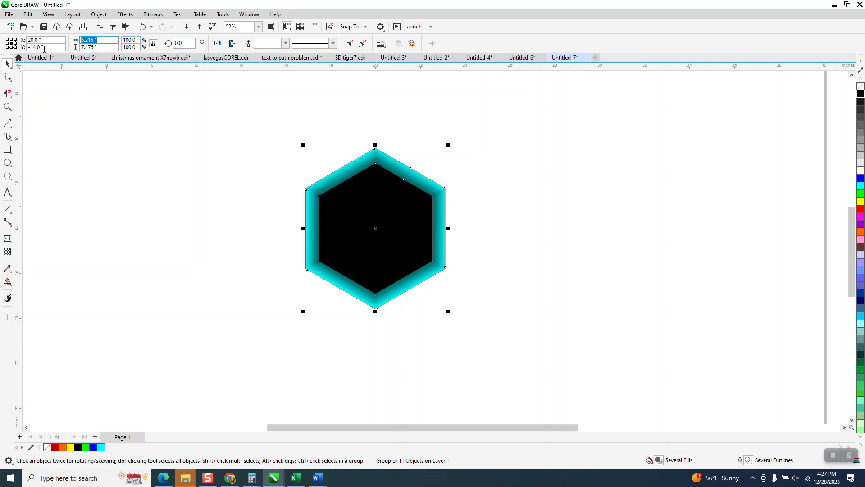
pyautogui.write('2')
pyautogui.press('Return')
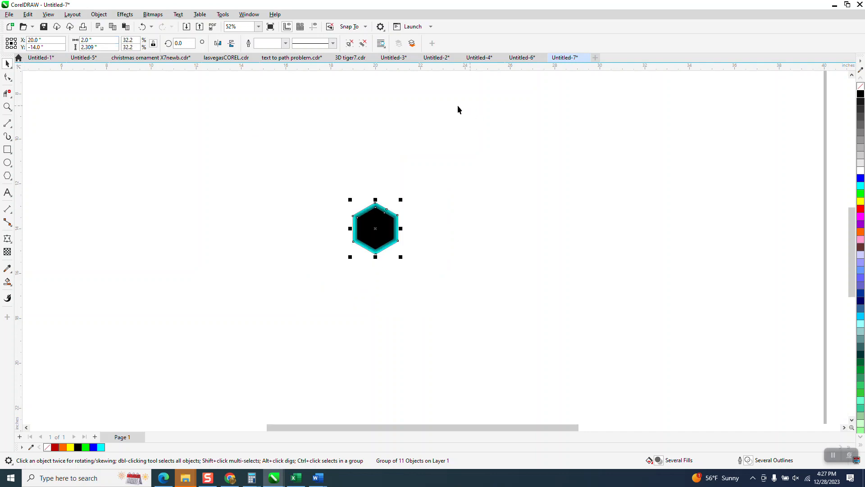
# Set the document's nudge distance to 2 inches with nothing selected.
pyautogui.click(350, 96)
pyautogui.doubleClick(317, 42)
pyautogui.write('2')
pyautogui.press('Return')
# Add three copies of the hexagon group in a horizontal row extending to its right at 2-inch spacing.
pyautogui.rightClick(375, 110)
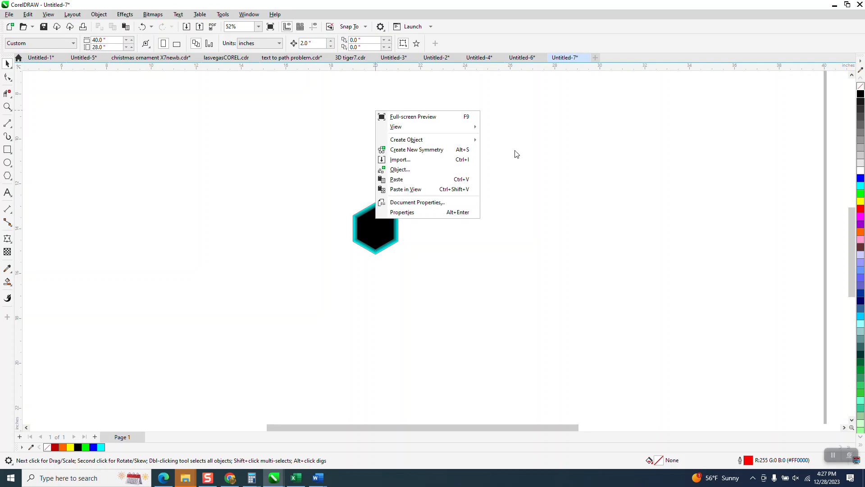
pyautogui.click(381, 246)
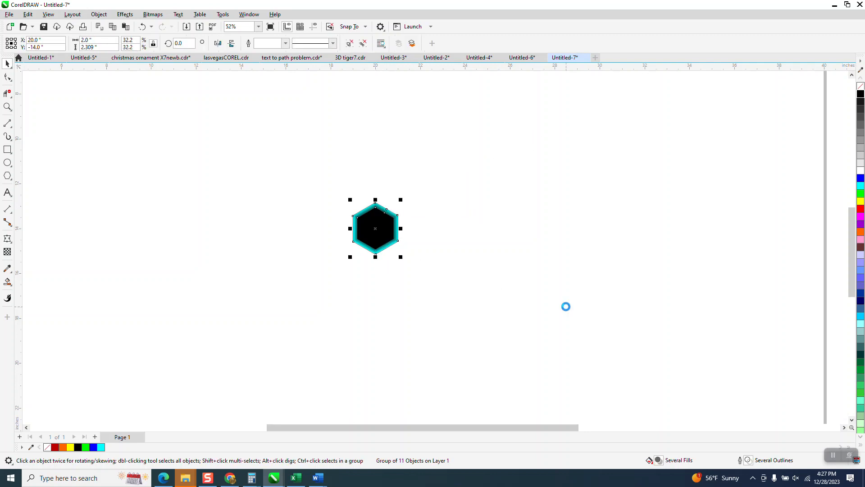
pyautogui.hotkey('ctrl', 'd')
pyautogui.hotkey('ctrl', 'd')
pyautogui.hotkey('ctrl', 'd')
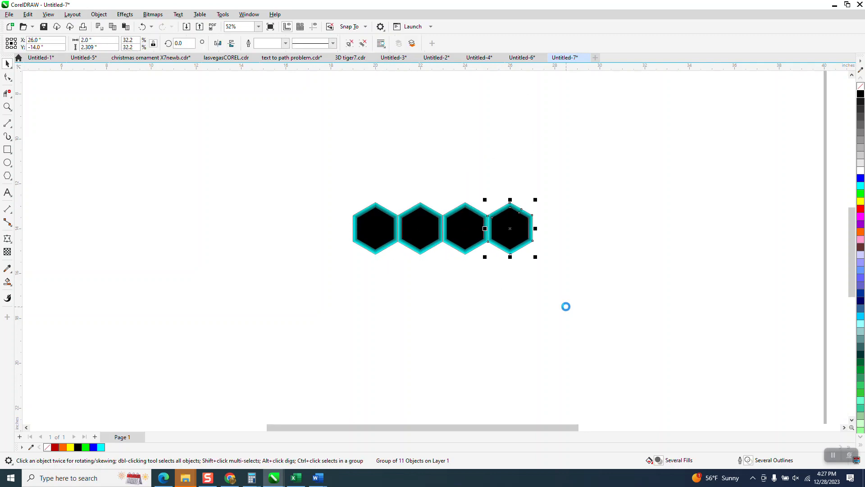
# Add four more hexagon copies at 2-inch spacing to extend the row to eight hexagons.
pyautogui.hotkey('ctrl', 'd')
pyautogui.hotkey('ctrl', 'd')
pyautogui.hotkey('ctrl', 'd')
pyautogui.hotkey('ctrl', 'd')
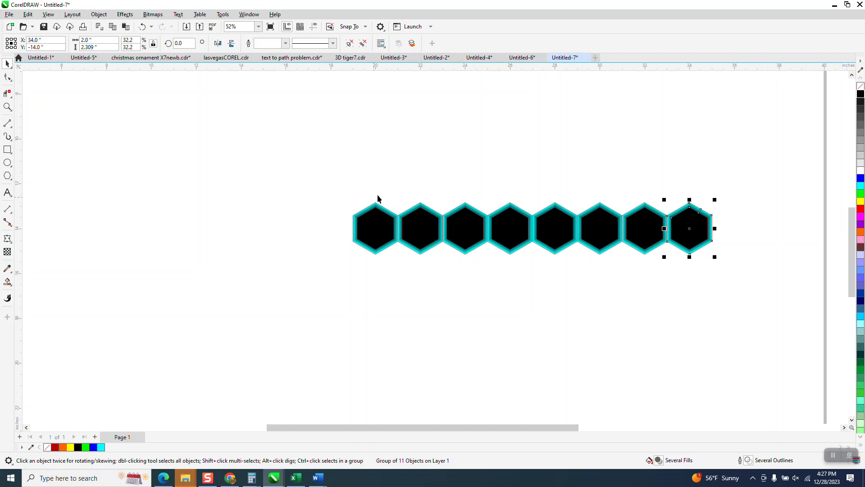
# Group the eight hexagons into one row and duplicate the row 2 inches below.
pyautogui.moveTo(341, 184); pyautogui.dragTo(723, 262)
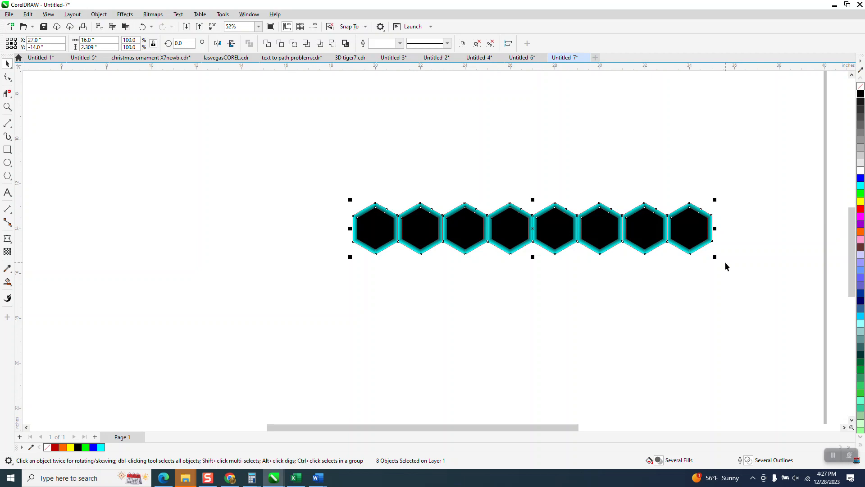
pyautogui.hotkey('ctrl', 'g')
pyautogui.hotkey('ctrl', 'd')
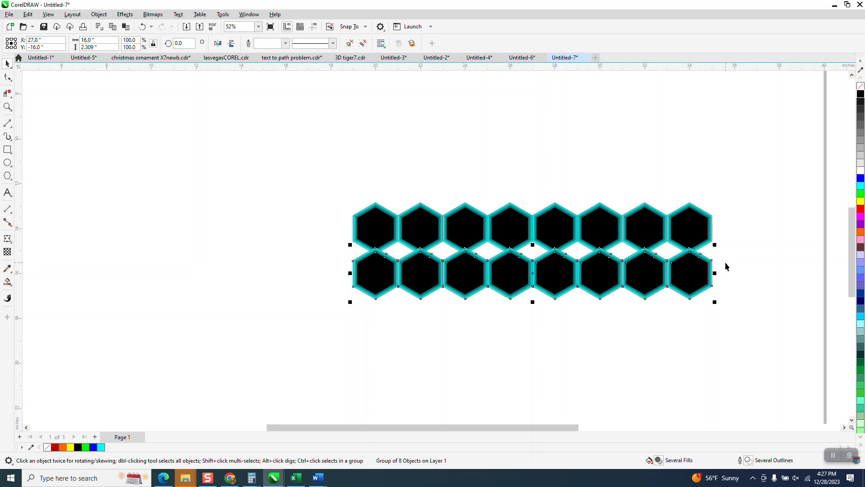
# Snap the duplicated row's first top vertex into the notch between the upper row's first two hexagons so the rows interlock.
pyautogui.click(7, 107)
pyautogui.moveTo(319, 221); pyautogui.dragTo(748, 370)
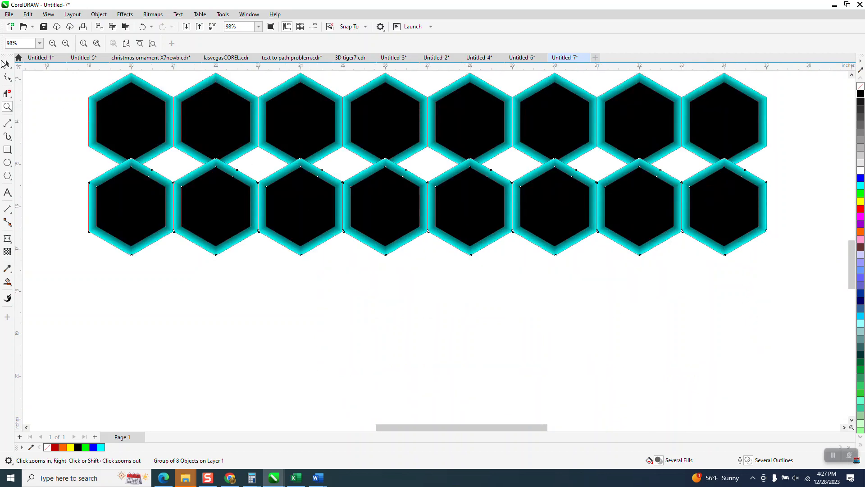
pyautogui.click(9, 66)
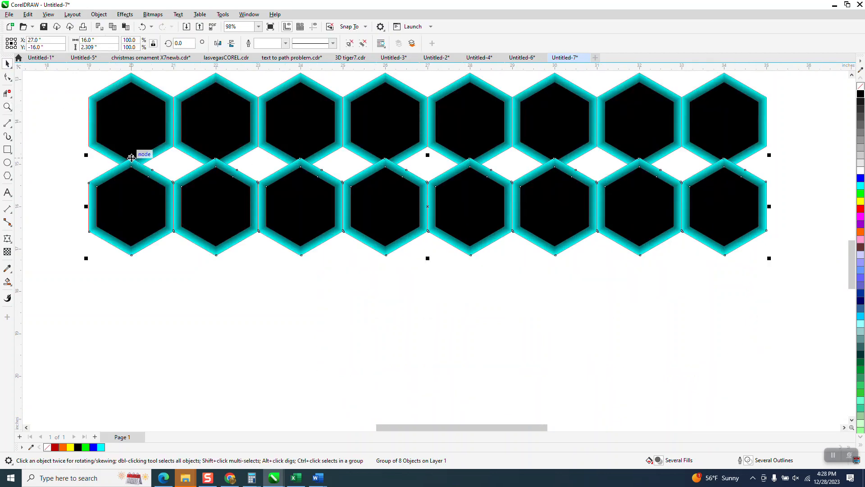
pyautogui.moveTo(131, 157); pyautogui.dragTo(174, 146)
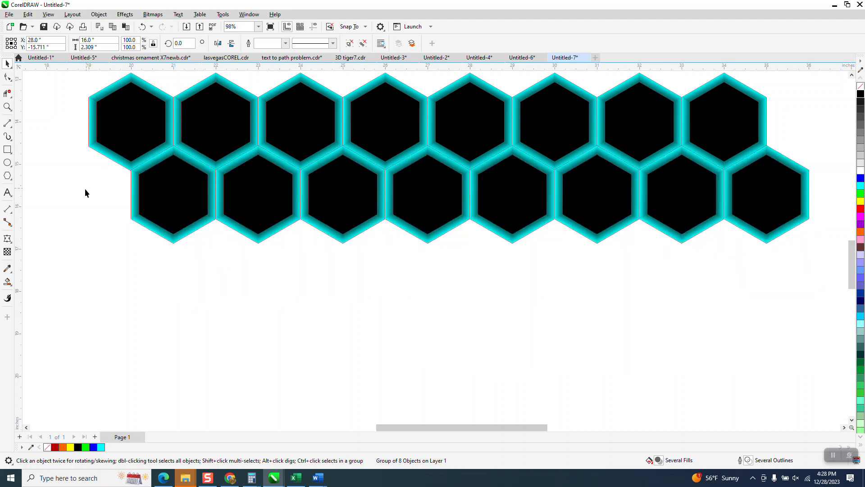
pyautogui.click(86, 188)
# Group both interlocking rows and place a copy of the pair directly below, fitted against the original.
pyautogui.scroll(-2, 110, 195)
pyautogui.moveTo(88, 114); pyautogui.dragTo(620, 276)
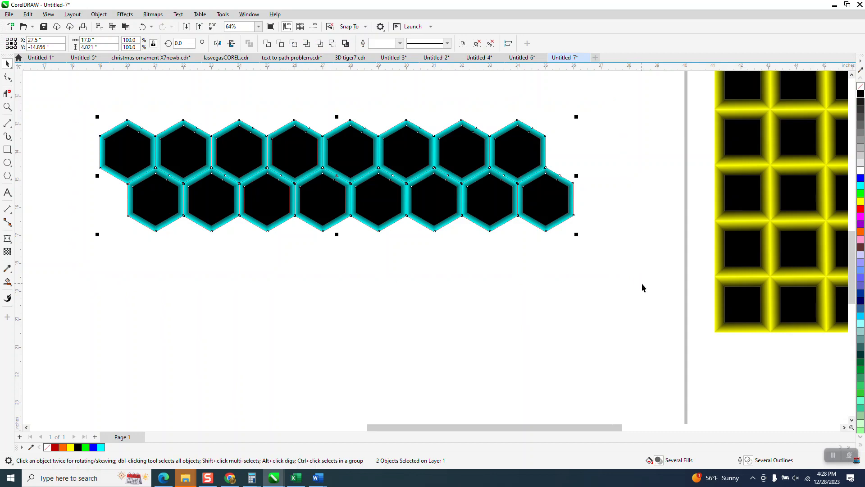
pyautogui.hotkey('ctrl', 'g')
pyautogui.moveTo(351, 120); pyautogui.dragTo(354, 218)
pyautogui.scroll(-1, 209, 165)
pyautogui.scroll(-1, 209, 165)
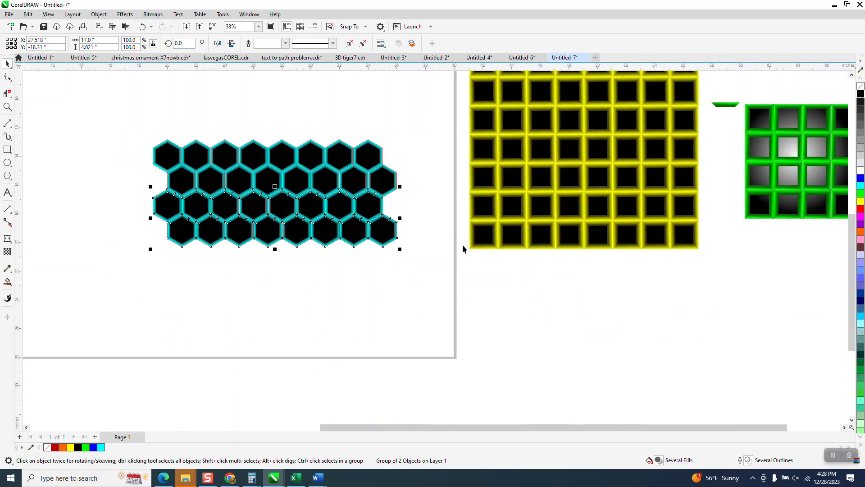
# Repeat the two-row copy four more times downward to build a twelve-row hexagon grid.
pyautogui.hotkey('ctrl', 'r')
pyautogui.hotkey('ctrl', 'r')
pyautogui.hotkey('ctrl', 'r')
pyautogui.hotkey('ctrl', 'r')
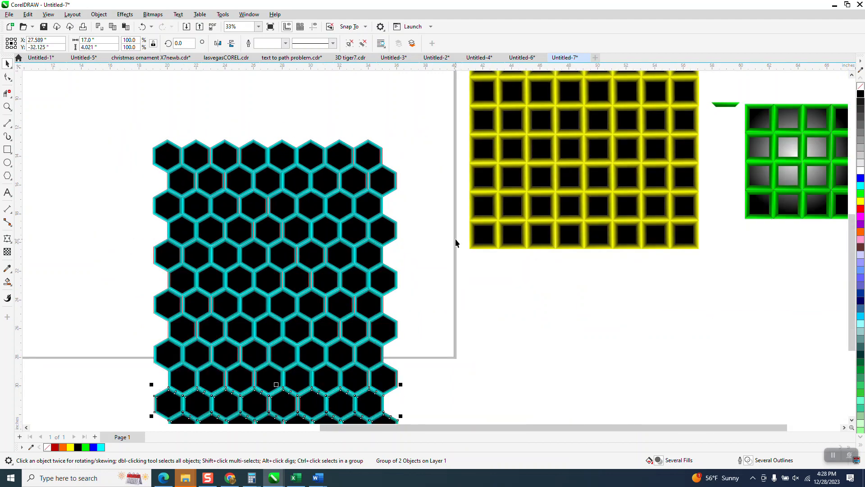
pyautogui.scroll(-1, 239, 165)
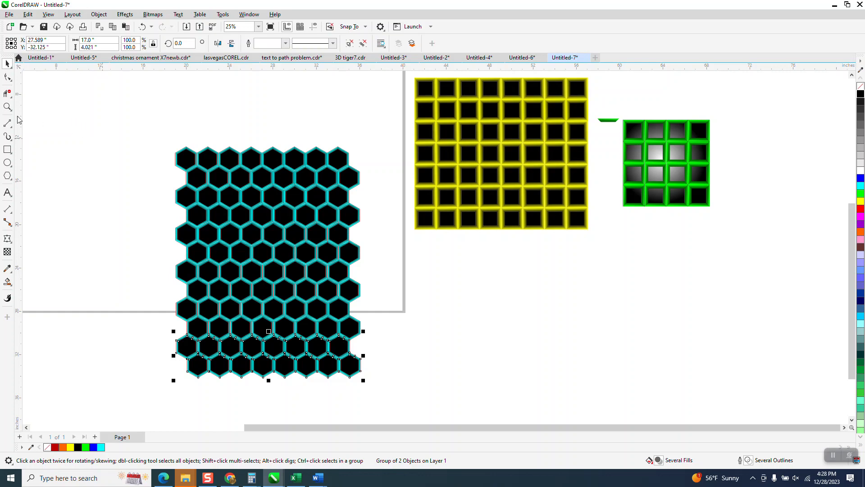
# Try to remove the outlines from the whole hexagon grid and check the seams between the hexagons.
pyautogui.click(7, 107)
pyautogui.moveTo(208, 155); pyautogui.dragTo(272, 193)
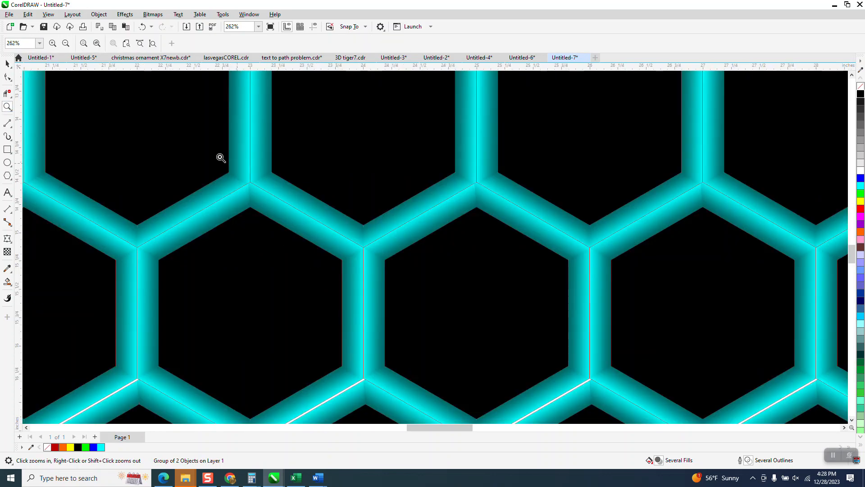
pyautogui.scroll(-4, 210, 158)
pyautogui.click(7, 64)
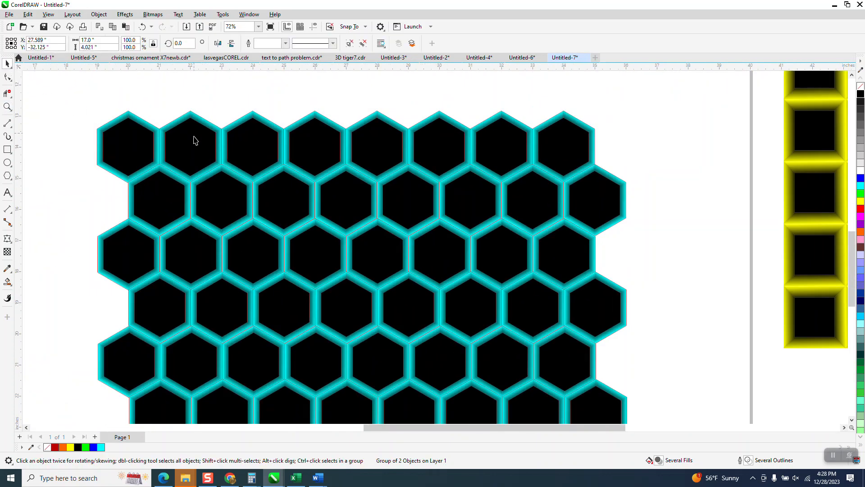
pyautogui.scroll(-3, 195, 140)
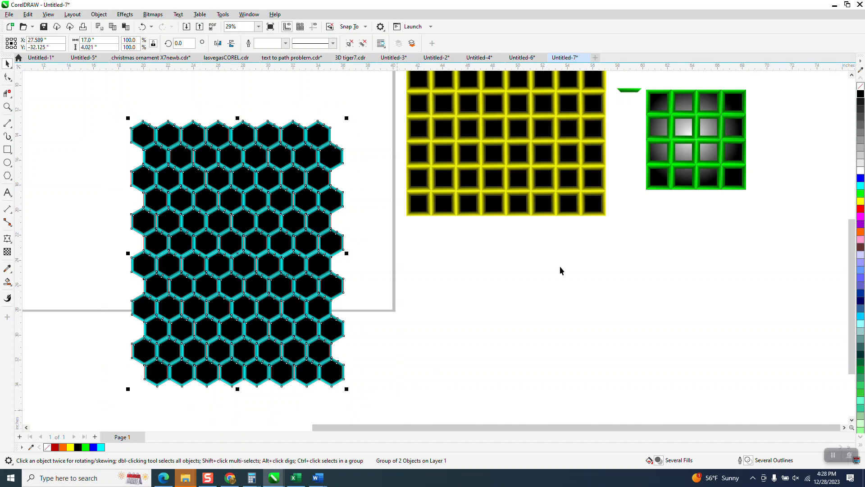
pyautogui.rightClick(862, 86)
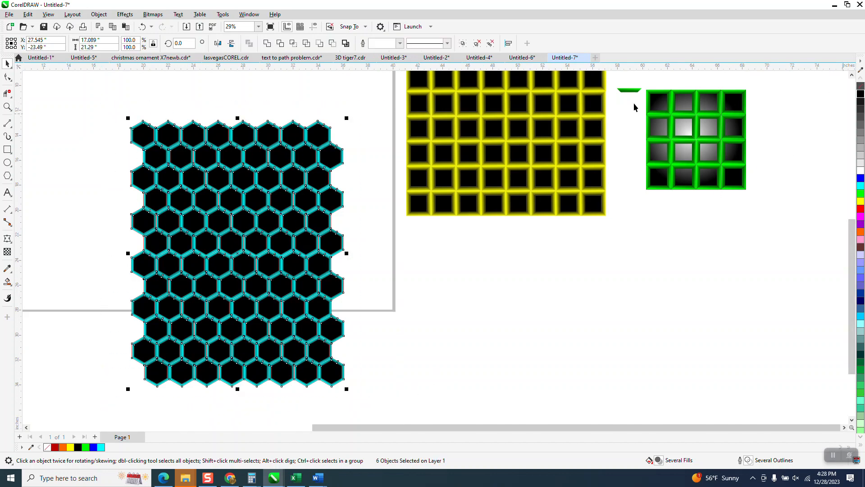
pyautogui.click(7, 107)
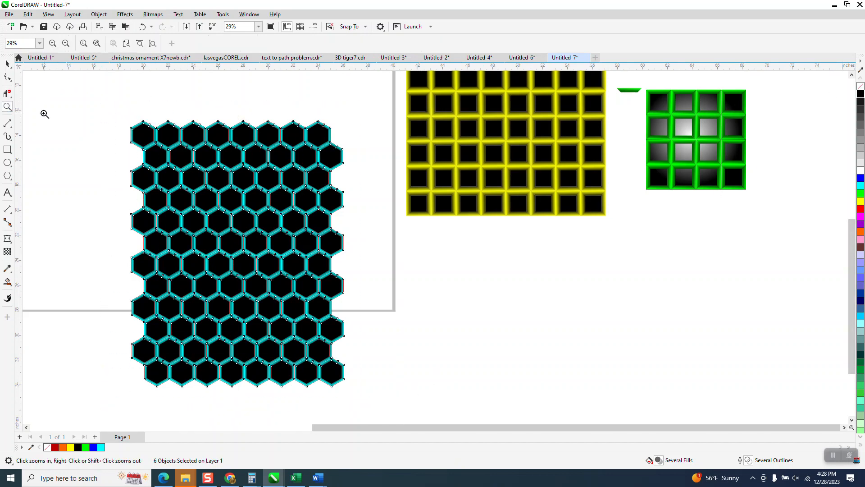
pyautogui.moveTo(133, 118); pyautogui.dragTo(251, 170)
pyautogui.click(7, 64)
pyautogui.click(7, 64)
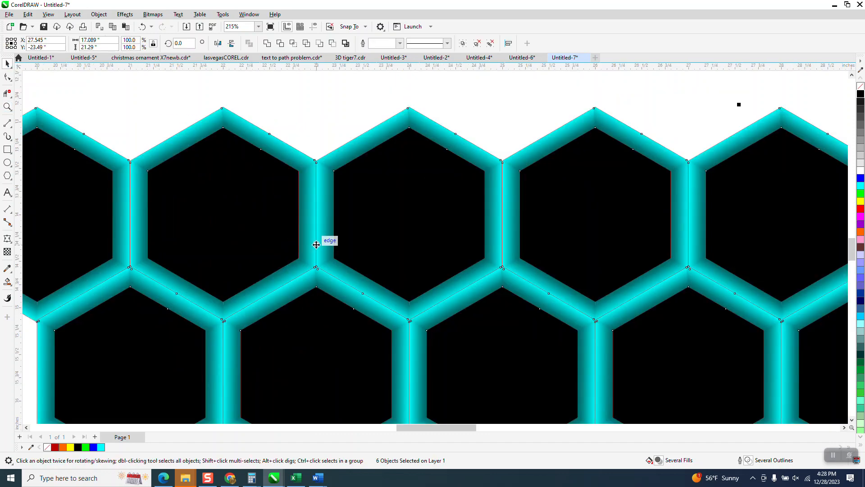
pyautogui.scroll(-5, 244, 170)
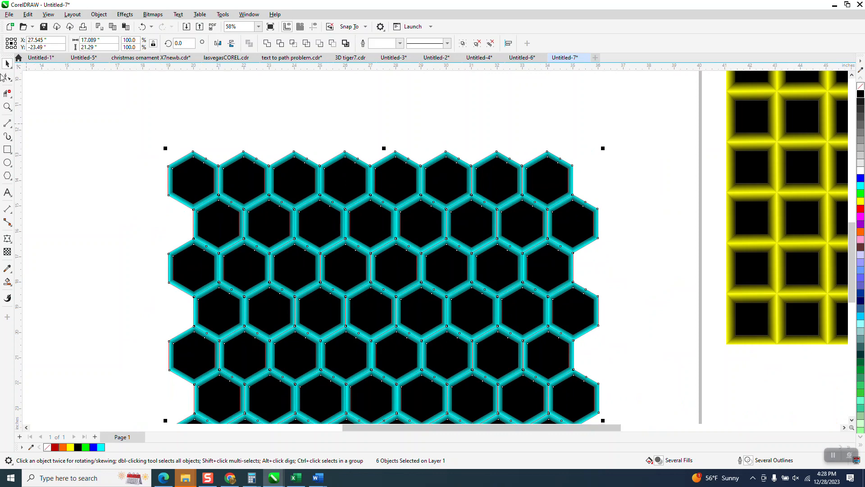
pyautogui.scroll(-4, 154, 119)
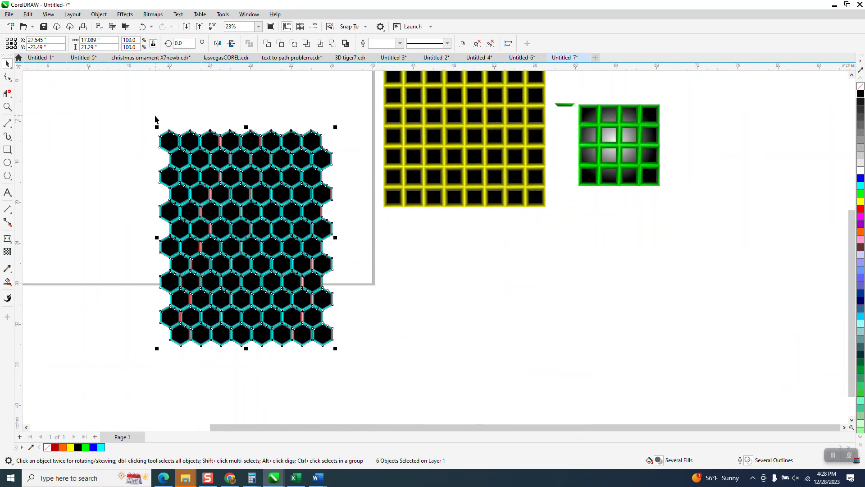
# Try a cyan outline on the whole hexagon grid, inspect the seams, and undo it.
pyautogui.moveTo(294, 374); pyautogui.dragTo(393, 394)
pyautogui.rightClick(860, 184)
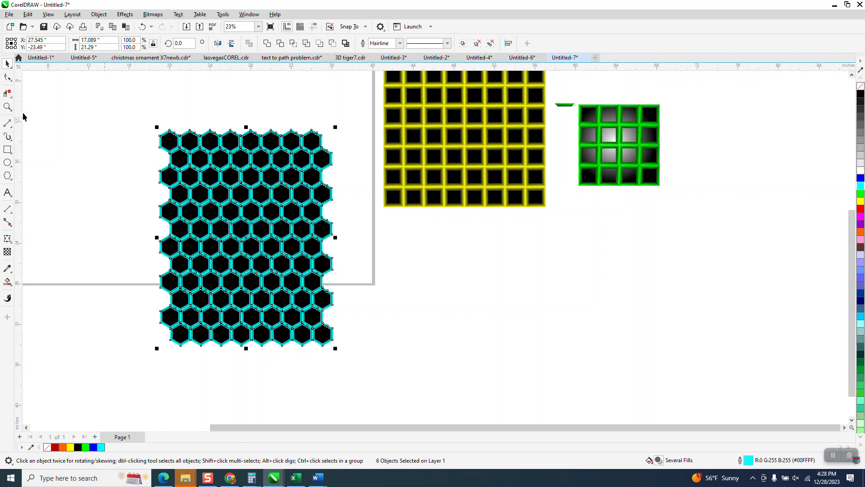
pyautogui.click(7, 106)
pyautogui.moveTo(126, 118); pyautogui.dragTo(268, 191)
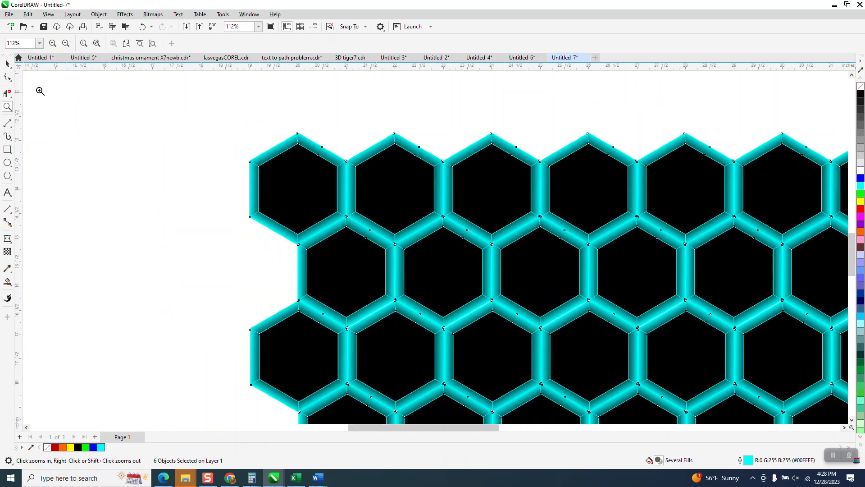
pyautogui.click(142, 26)
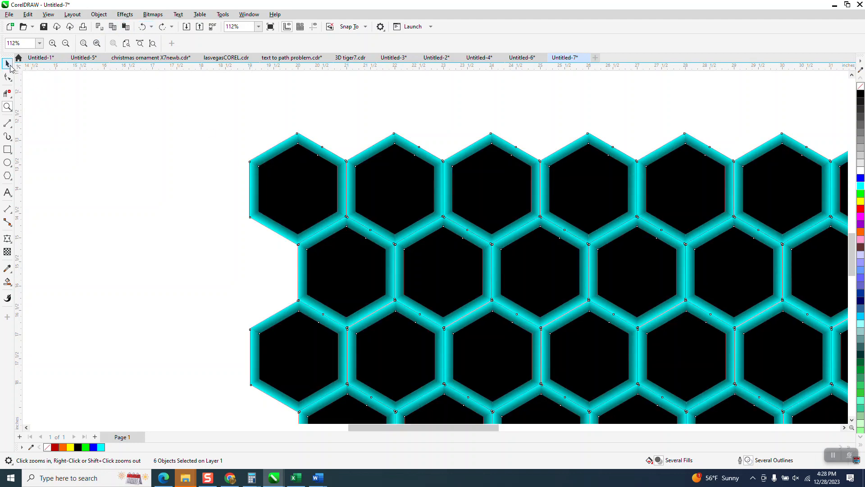
# Ungroup the six two-row groups of the grid and select the top row.
pyautogui.click(8, 65)
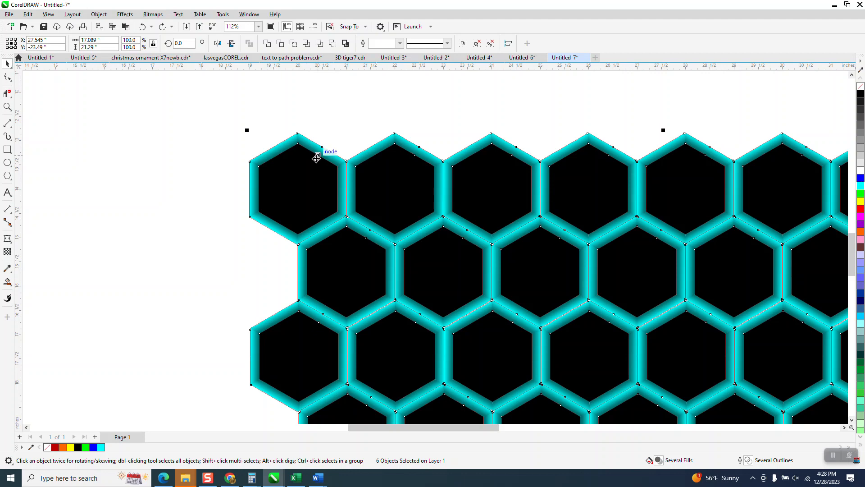
pyautogui.click(103, 18)
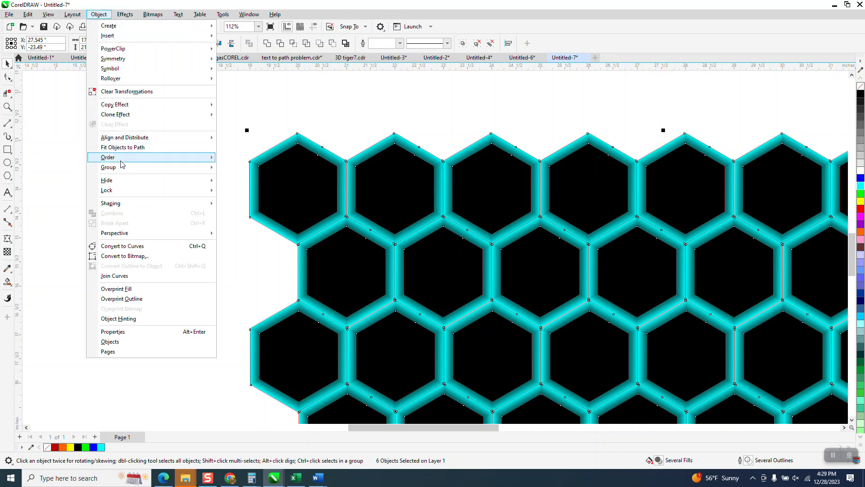
pyautogui.moveTo(121, 171)
pyautogui.click(227, 170)
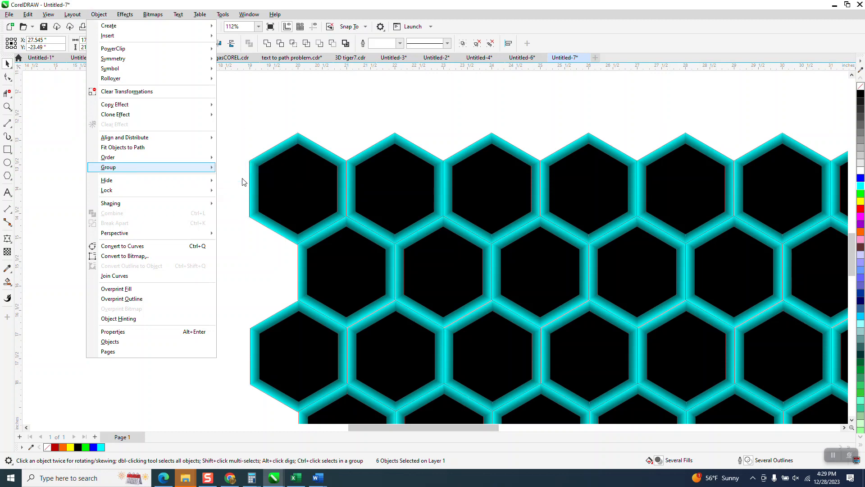
pyautogui.click(309, 177)
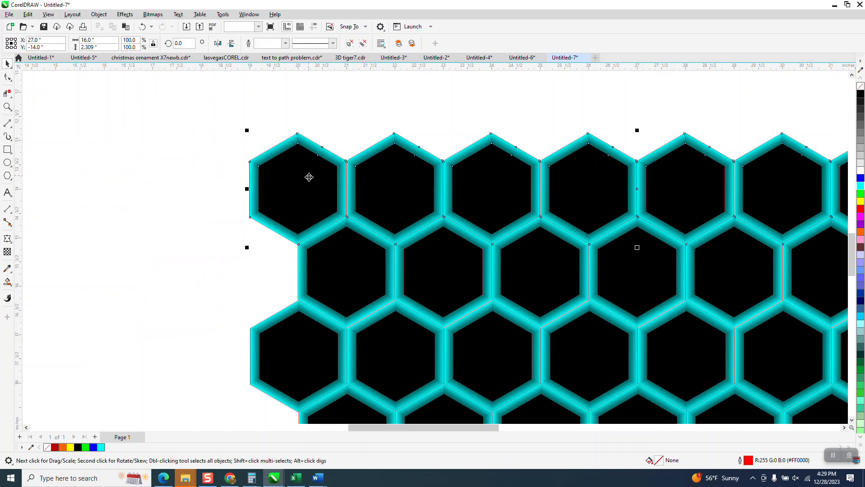
# Ungroup the top row into its individual hexagon groups.
pyautogui.click(99, 14)
pyautogui.moveTo(189, 173)
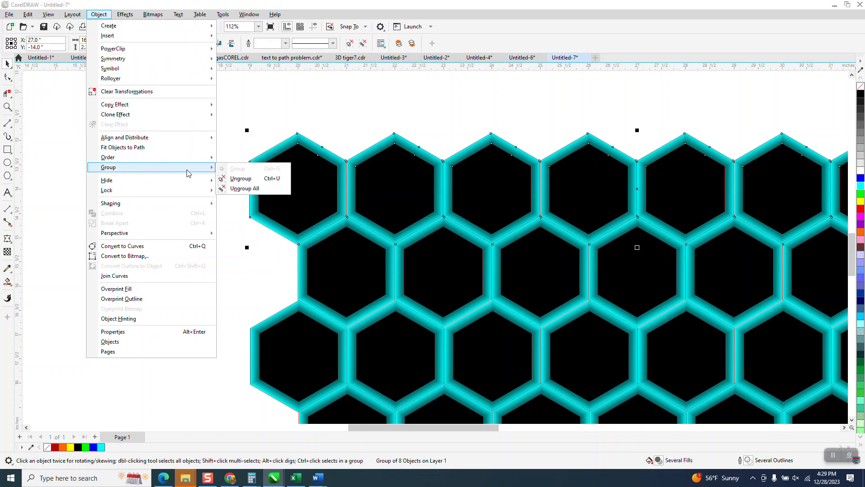
pyautogui.click(241, 178)
# Move the top row's first hexagon clear of the grid to its left and remove that hexagon's outline.
pyautogui.click(285, 167)
pyautogui.moveTo(292, 166); pyautogui.dragTo(185, 174)
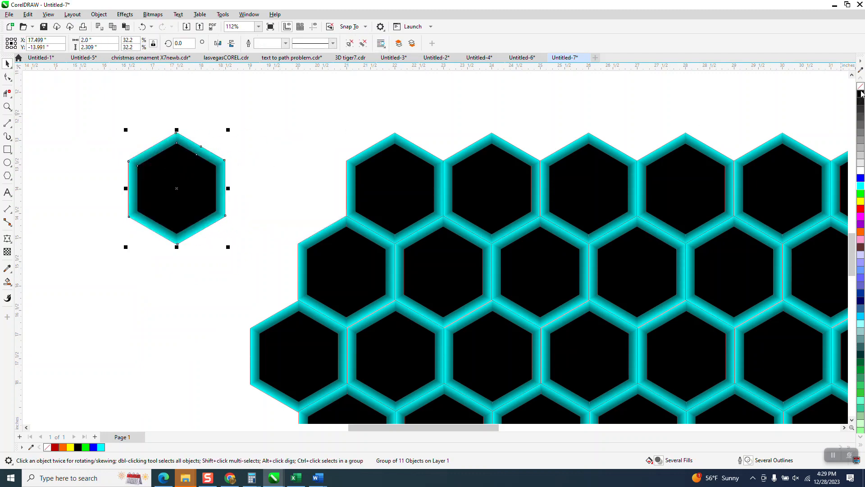
pyautogui.scroll(-3, 296, 151)
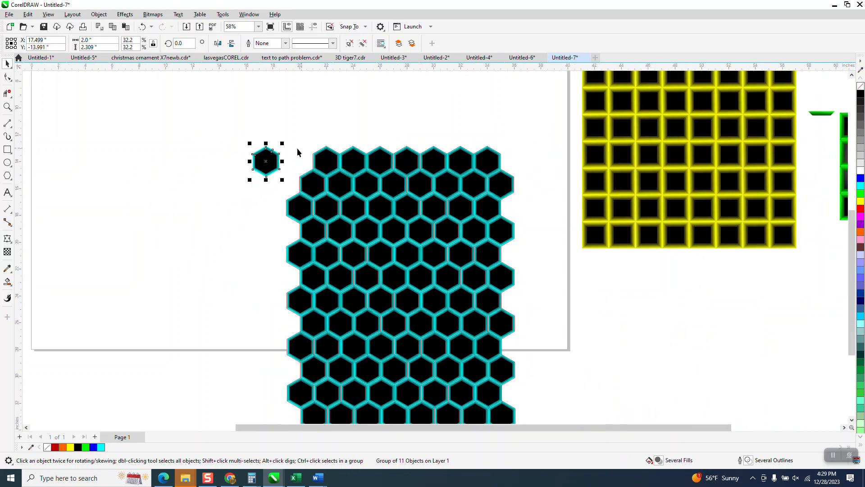
# Delete all the remaining rows of the hexagon grid, keeping only the separated hexagon.
pyautogui.moveTo(283, 132); pyautogui.dragTo(537, 340)
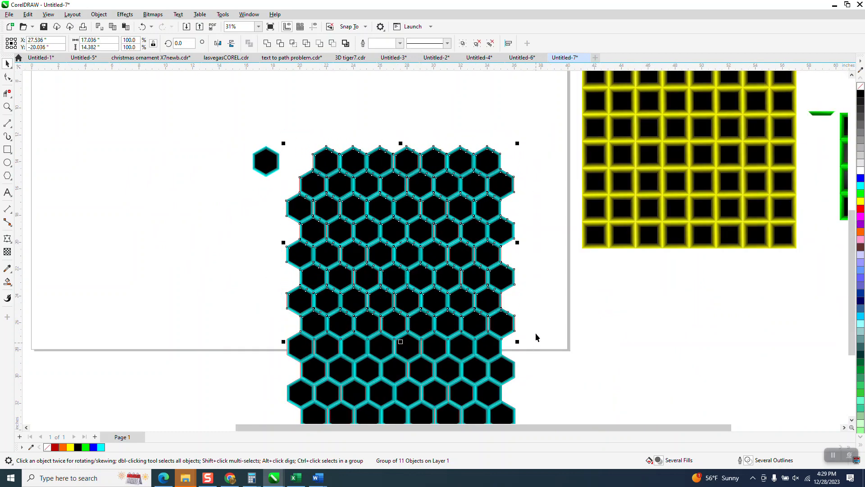
pyautogui.press('Delete')
pyautogui.scroll(-3, 386, 247)
pyautogui.moveTo(312, 266); pyautogui.dragTo(512, 383)
pyautogui.press('Delete')
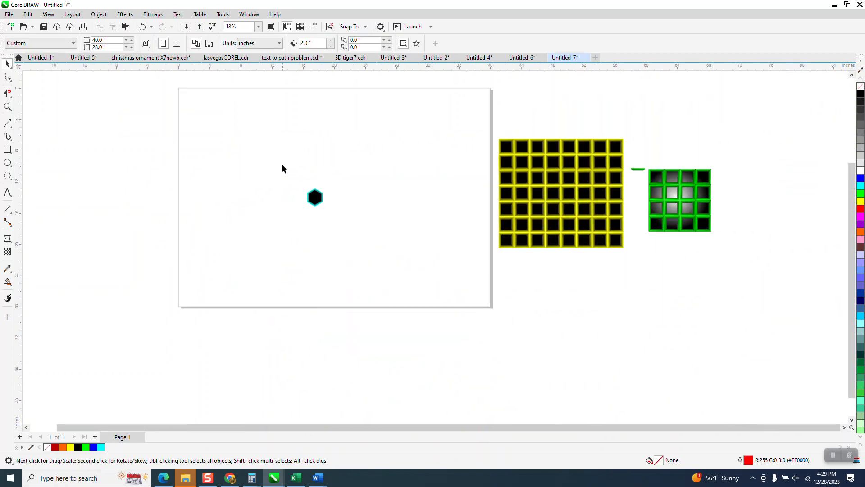
# Move the remaining hexagon to the upper-left area of the page and keep it selected.
pyautogui.moveTo(345, 228); pyautogui.dragTo(344, 228)
pyautogui.moveTo(315, 198); pyautogui.dragTo(235, 144)
pyautogui.click(293, 145)
pyautogui.moveTo(190, 121); pyautogui.dragTo(267, 172)
# Add twelve copies of the hexagon at 2-inch spacing to its right, making a row of thirteen.
pyautogui.hotkey('ctrl', 'd')
pyautogui.hotkey('ctrl', 'd')
pyautogui.hotkey('ctrl', 'd')
pyautogui.hotkey('ctrl', 'd')
pyautogui.hotkey('ctrl', 'd')
pyautogui.hotkey('ctrl', 'd')
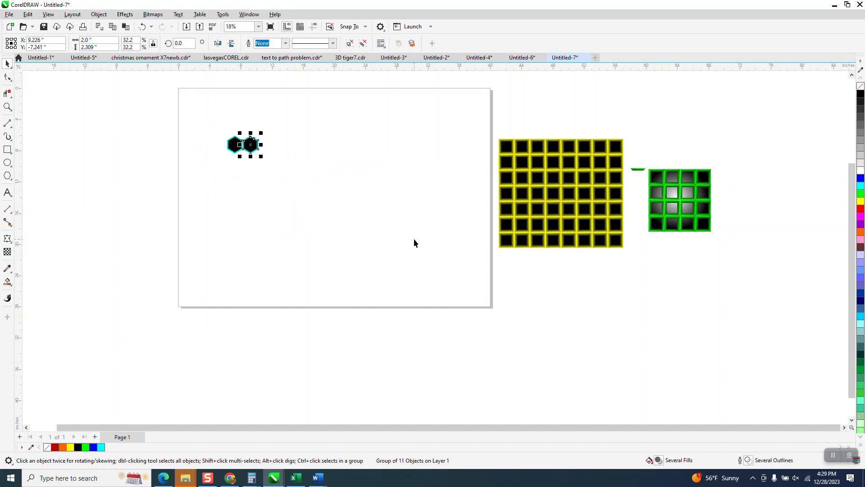
pyautogui.hotkey('ctrl', 'd')
pyautogui.hotkey('ctrl', 'd')
pyautogui.hotkey('ctrl', 'd')
pyautogui.hotkey('ctrl', 'd')
pyautogui.hotkey('ctrl', 'd')
pyautogui.hotkey('ctrl', 'd')
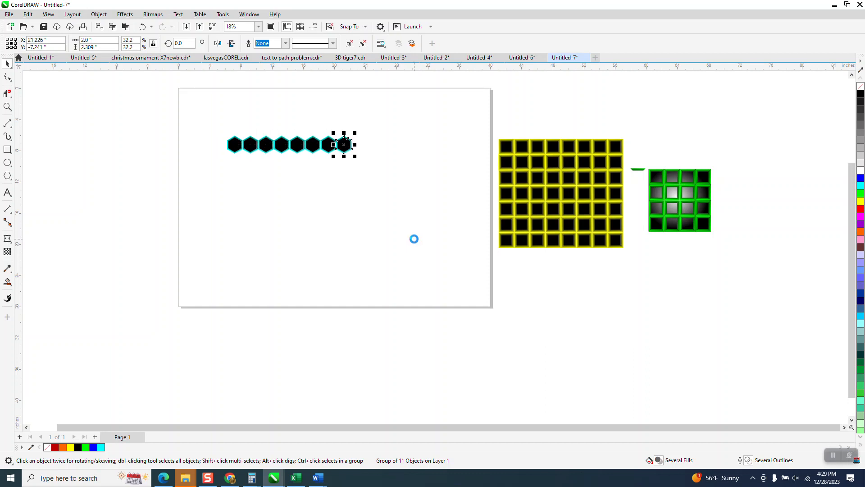
# Group the thirteen hexagons into one row and duplicate the row 2 inches below.
pyautogui.moveTo(227, 124); pyautogui.dragTo(464, 194)
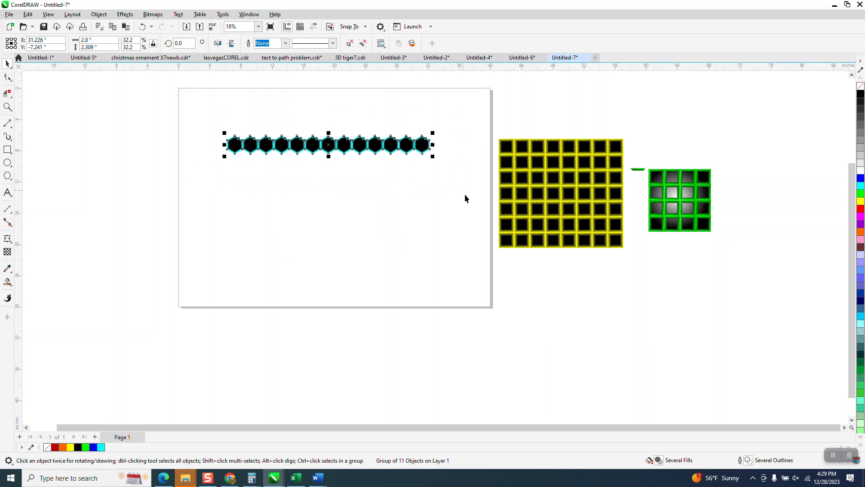
pyautogui.hotkey('ctrl', 'g')
pyautogui.hotkey('ctrl', 'd')
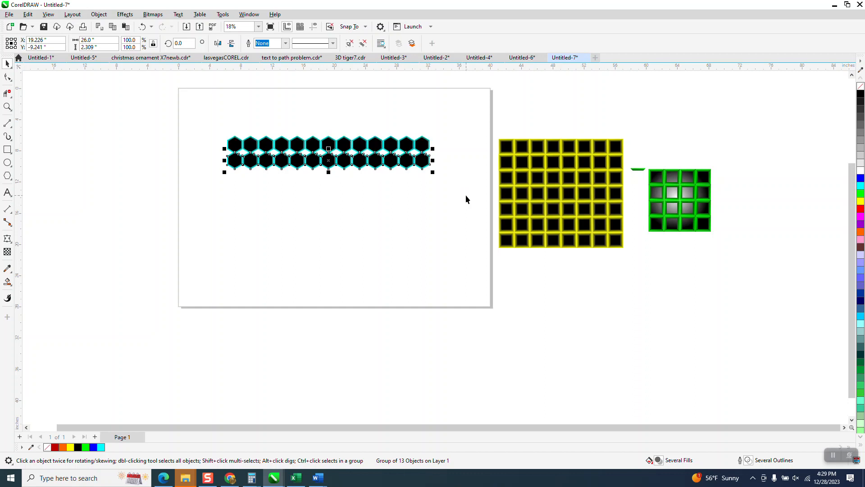
pyautogui.click(11, 105)
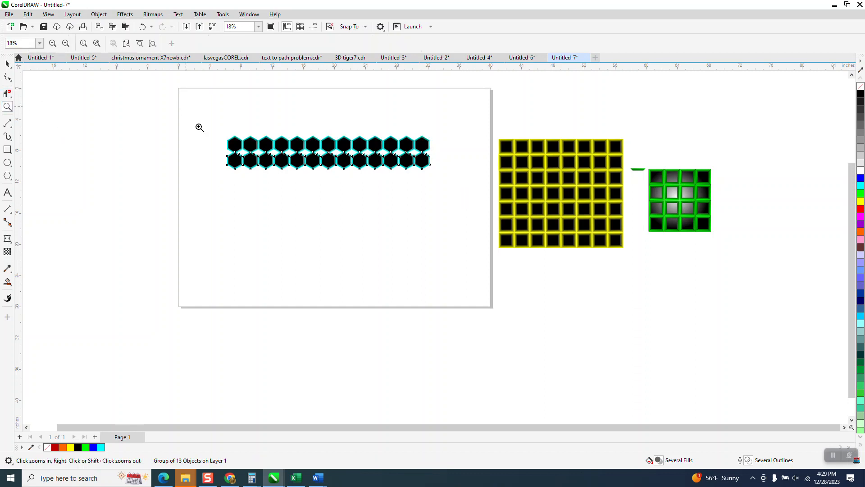
# Using a 1-inch nudge distance, offset the lower hexagon row to the right and move it up to interlock with the upper row.
pyautogui.moveTo(199, 130); pyautogui.dragTo(511, 232)
pyautogui.click(10, 64)
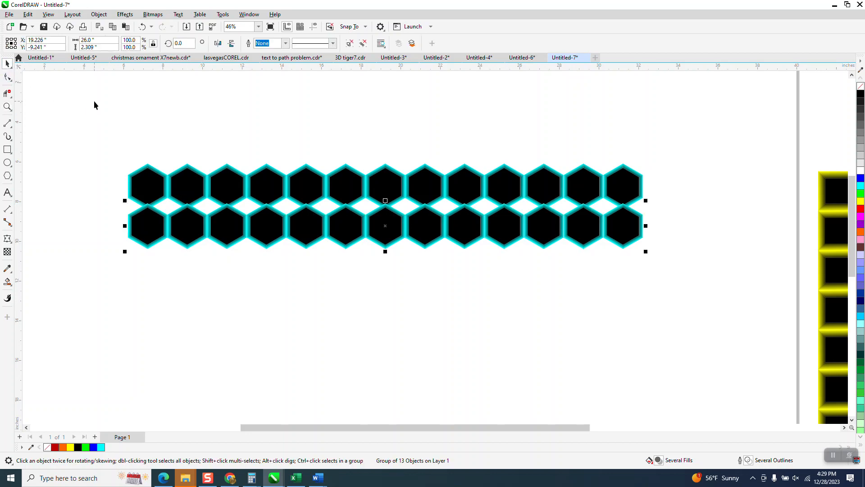
pyautogui.click(124, 104)
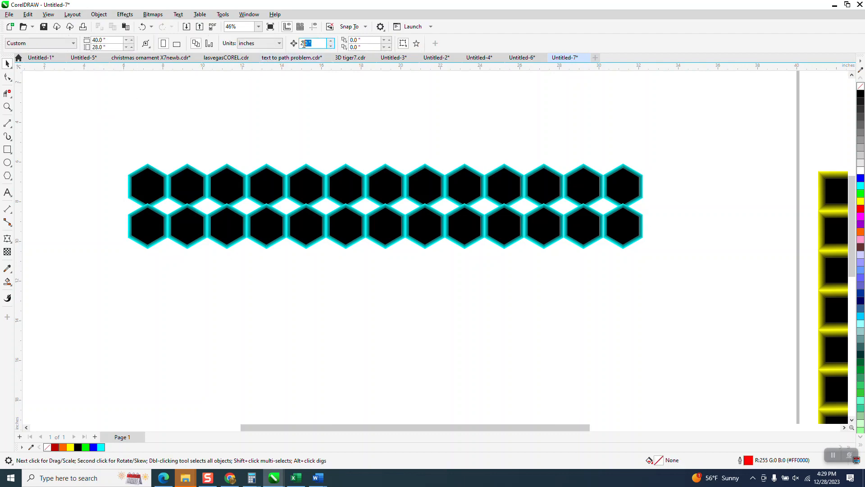
pyautogui.click(347, 225)
pyautogui.press('Right')
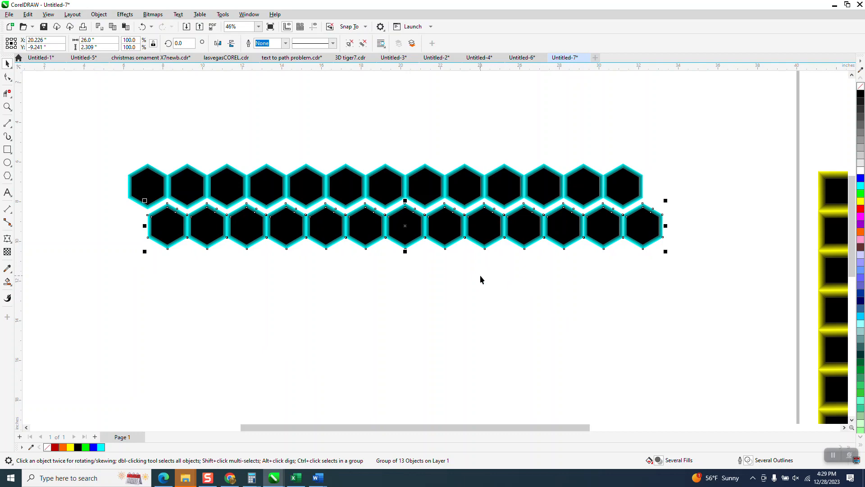
pyautogui.moveTo(289, 230); pyautogui.dragTo(290, 205)
# Group the two interlocked rows and place a duplicate of the pair 4 inches lower.
pyautogui.moveTo(91, 136); pyautogui.dragTo(553, 266)
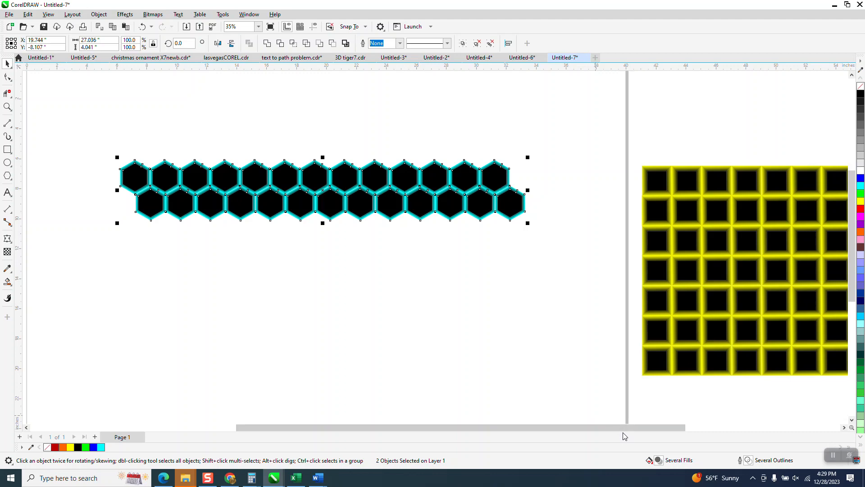
pyautogui.hotkey('ctrl', 'g')
pyautogui.press('+')
pyautogui.press('Down')
pyautogui.press('Down')
pyautogui.press('Down')
pyautogui.press('Down')
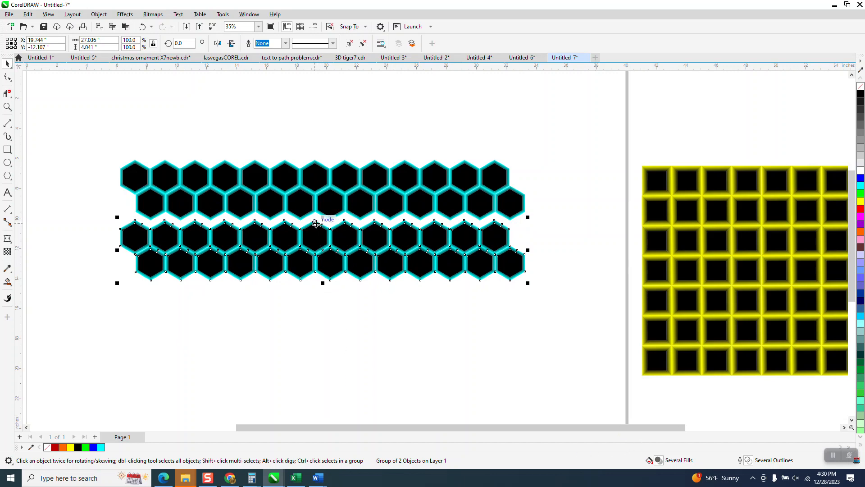
# Fit the duplicated pair up against the first pair and repeat it downward to make twelve rows.
pyautogui.moveTo(316, 225); pyautogui.dragTo(316, 212)
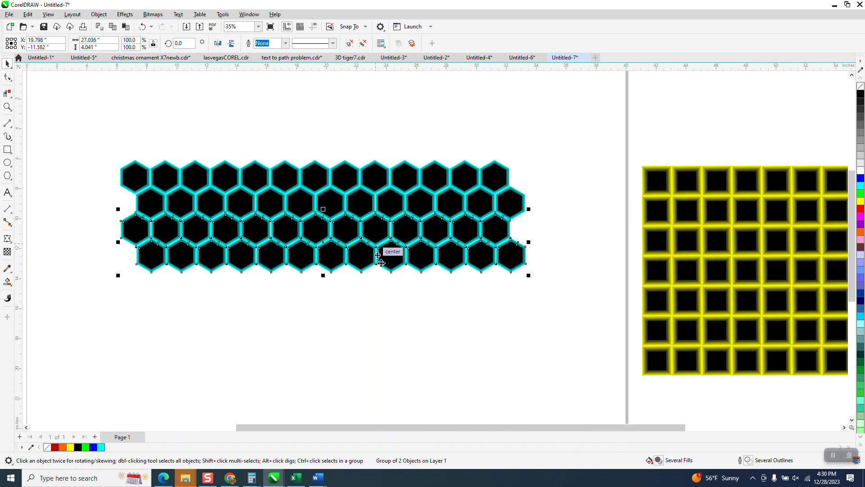
pyautogui.hotkey('ctrl', 'd')
pyautogui.hotkey('ctrl', 'd')
pyautogui.hotkey('ctrl', 'd')
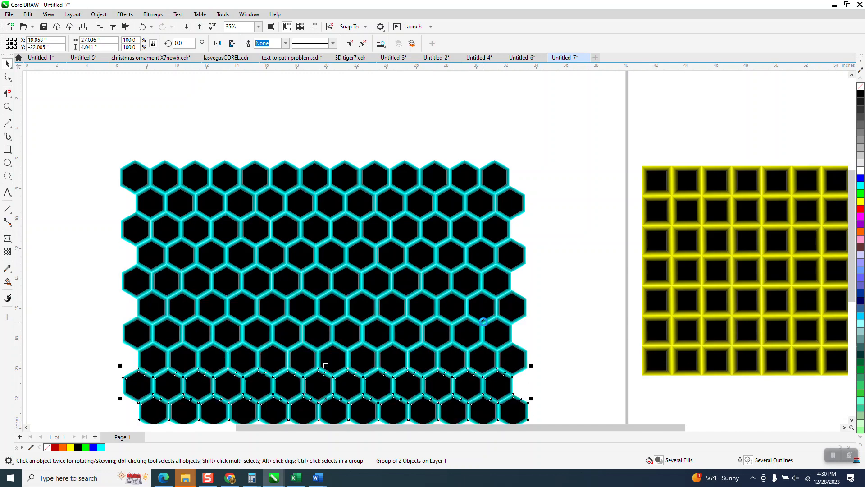
# Delete the second and third pairs of hexagon rows from the grid.
pyautogui.scroll(-2, 172, 176)
pyautogui.press('z')
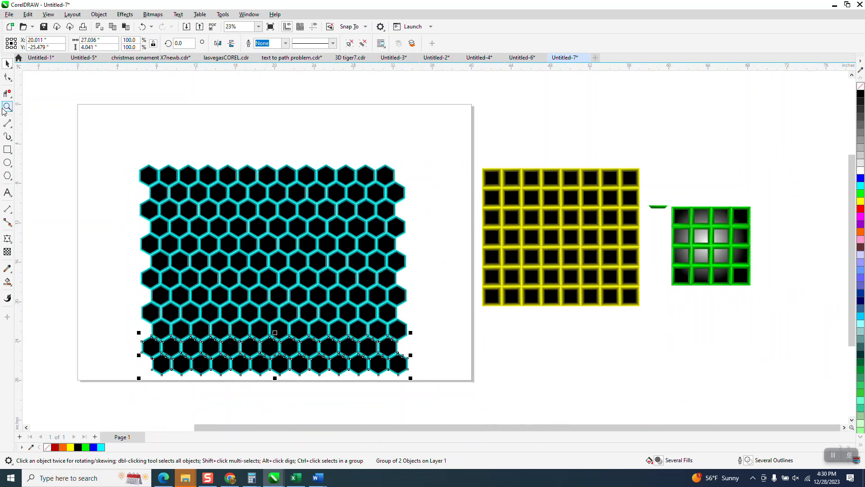
pyautogui.moveTo(170, 169); pyautogui.dragTo(225, 200)
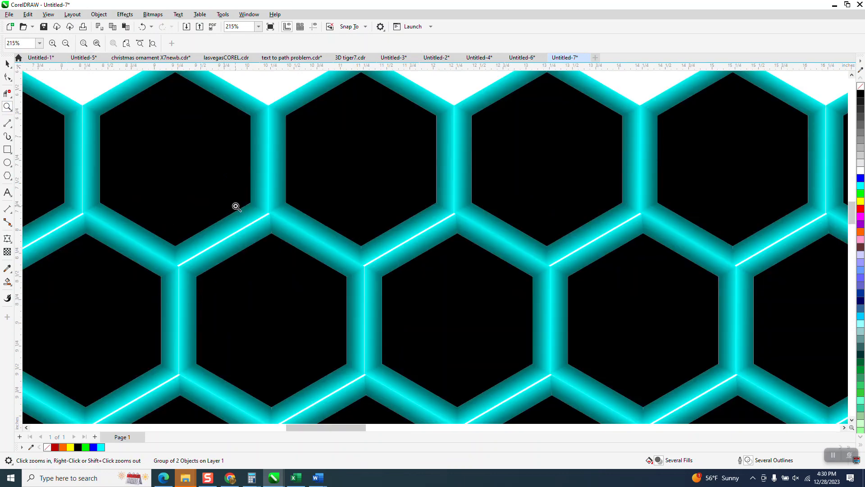
pyautogui.scroll(-1, 238, 206)
pyautogui.click(9, 67)
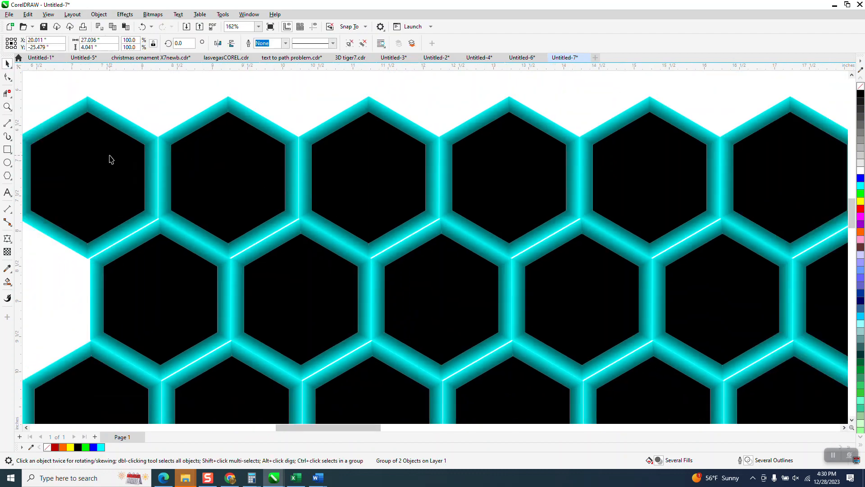
pyautogui.scroll(-4, 248, 252)
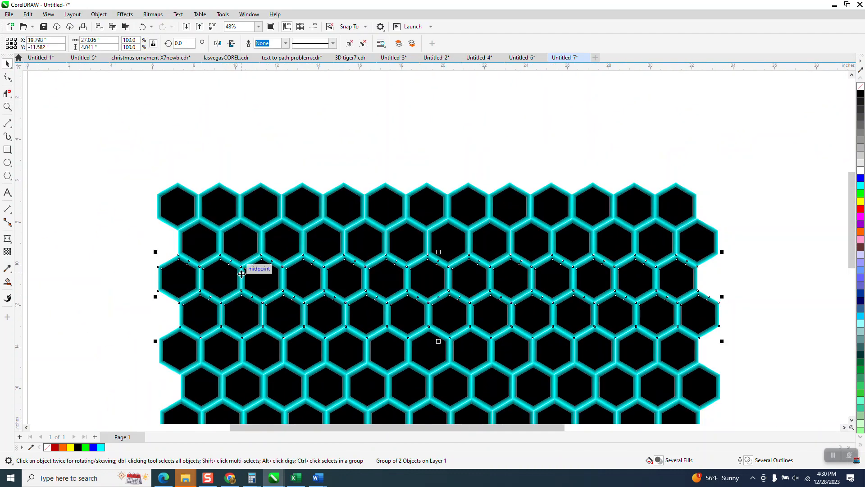
pyautogui.press('Delete')
pyautogui.click(296, 353)
pyautogui.press('Delete')
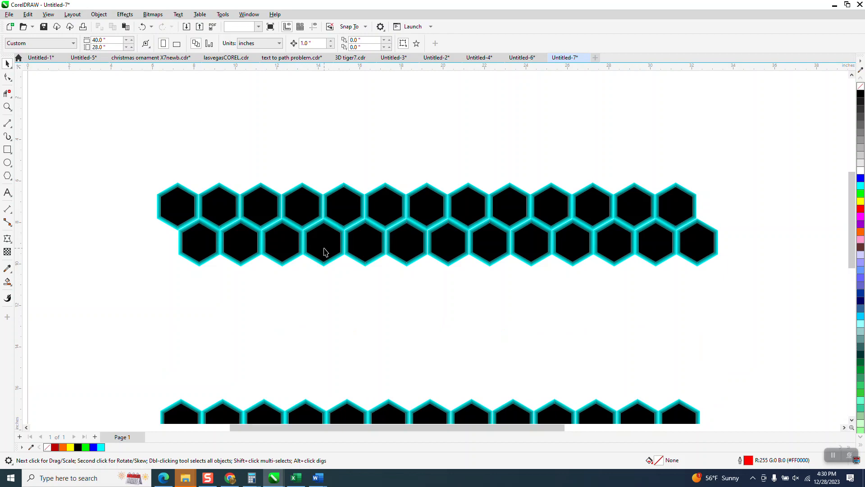
# Ungroup the top pair of rows and move its lower row down, away from the upper row.
pyautogui.click(325, 251)
pyautogui.click(98, 14)
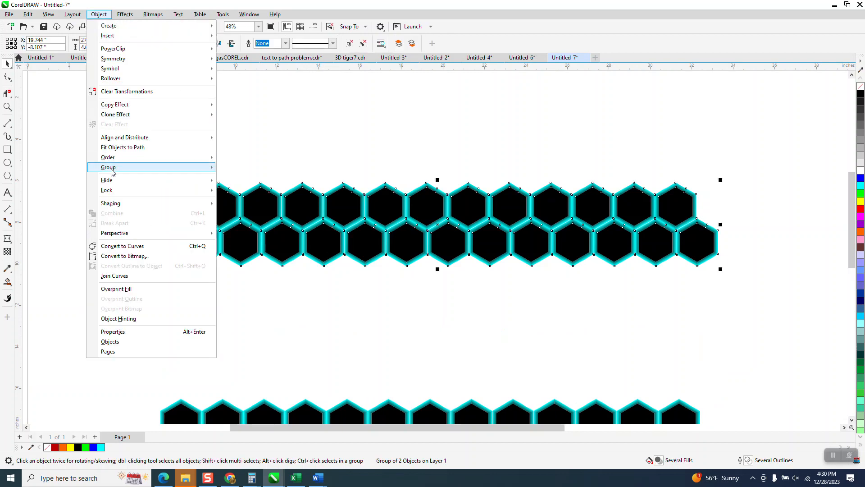
pyautogui.moveTo(114, 168)
pyautogui.click(246, 178)
pyautogui.hotkey('ctrl', 'u')
pyautogui.click(260, 271)
pyautogui.moveTo(254, 257); pyautogui.dragTo(265, 299)
# Delete the leftover hexagon rows below the two separated rows.
pyautogui.scroll(-1, 244, 274)
pyautogui.scroll(-4, 244, 273)
pyautogui.moveTo(186, 327); pyautogui.dragTo(329, 391)
pyautogui.press('Delete')
# Move the lower row back up to interlock tightly with the upper row, offset by half a hexagon, and check the joints.
pyautogui.click(7, 106)
pyautogui.moveTo(202, 261); pyautogui.dragTo(400, 352)
pyautogui.press('space')
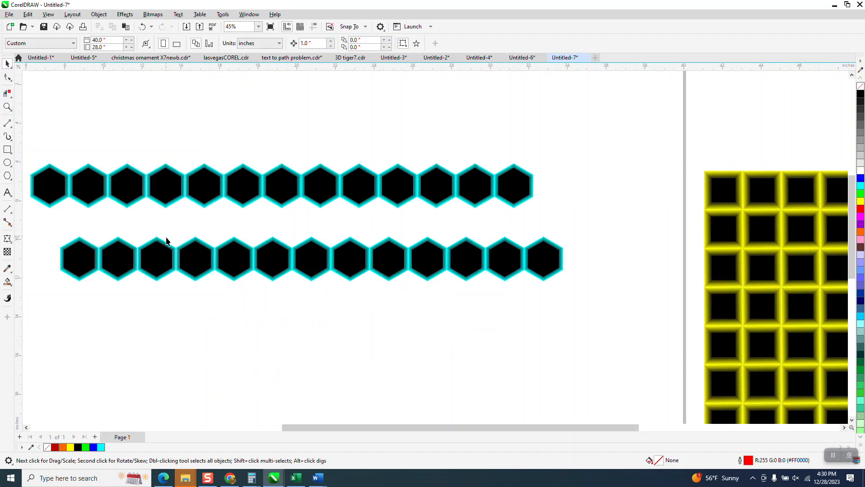
pyautogui.click(196, 243)
pyautogui.moveTo(195, 243); pyautogui.dragTo(190, 215)
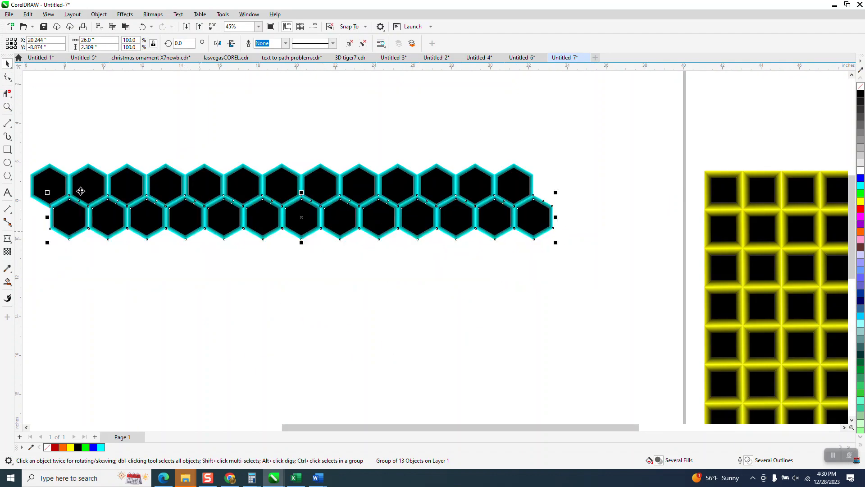
pyautogui.click(5, 106)
pyautogui.moveTo(154, 177); pyautogui.dragTo(227, 210)
pyautogui.scroll(-2, 228, 208)
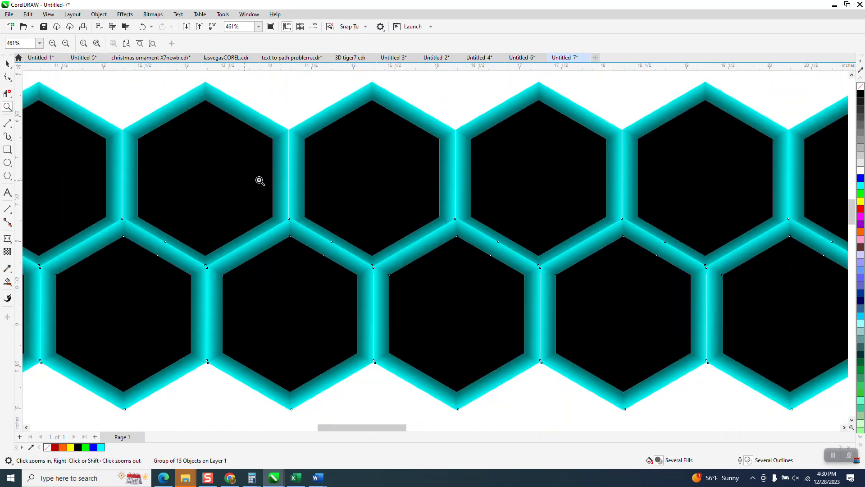
pyautogui.scroll(-6, 260, 181)
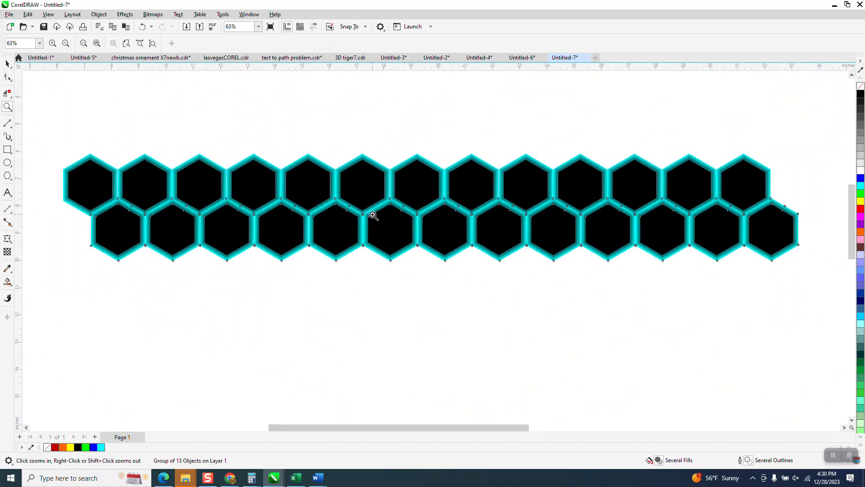
# Select the two interlocked hexagon rows and group them into one pair.
pyautogui.click(143, 27)
pyautogui.moveTo(43, 123); pyautogui.dragTo(805, 273)
pyautogui.scroll(-1, 136, 159)
pyautogui.click(8, 63)
pyautogui.moveTo(25, 144); pyautogui.dragTo(772, 320)
pyautogui.hotkey('ctrl', 'g')
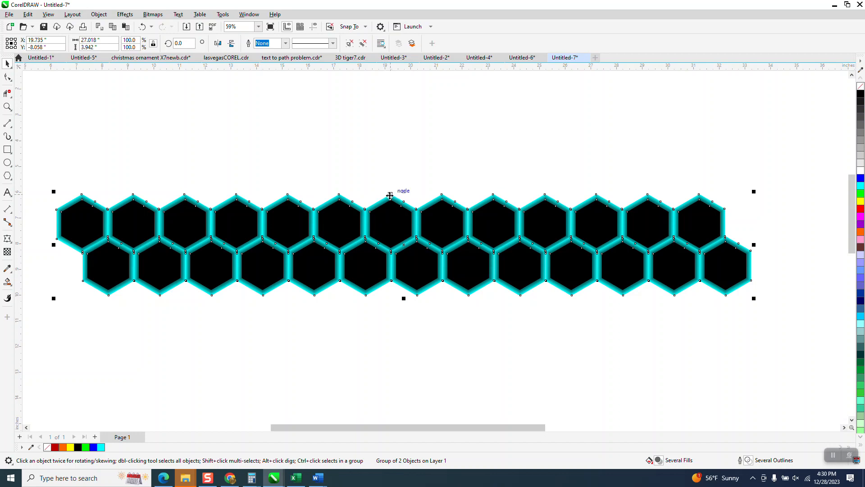
# Place an interlocking copy of the grouped pair directly below it and repeat the copy five more times.
pyautogui.moveTo(391, 201); pyautogui.dragTo(393, 284)
pyautogui.scroll(-2, 360, 181)
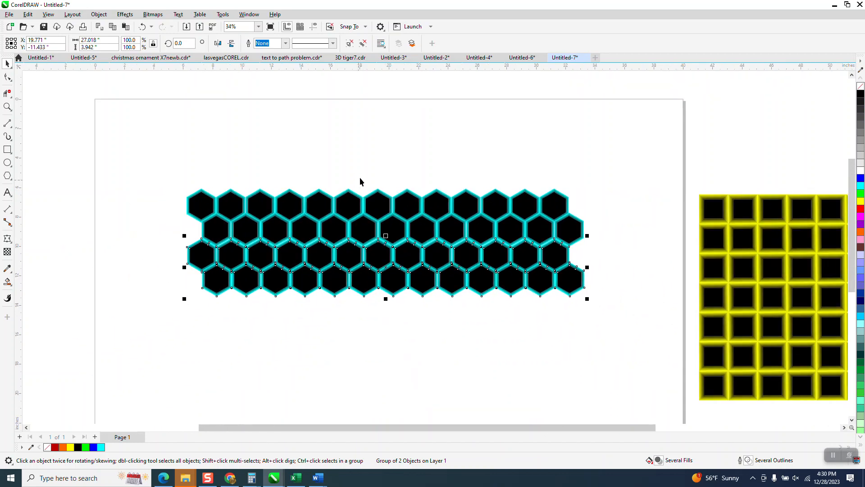
pyautogui.hotkey('ctrl', 'r')
pyautogui.hotkey('ctrl', 'r')
pyautogui.hotkey('ctrl', 'r')
pyautogui.hotkey('ctrl', 'r')
pyautogui.hotkey('ctrl', 'r')
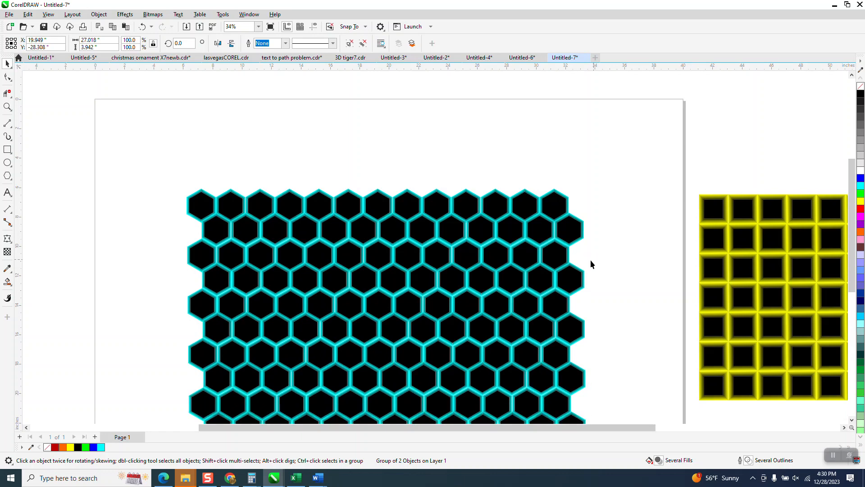
# Group all seven pairs of hexagon rows and center the grid on the page.
pyautogui.scroll(-1, 309, 126)
pyautogui.scroll(-2, 308, 126)
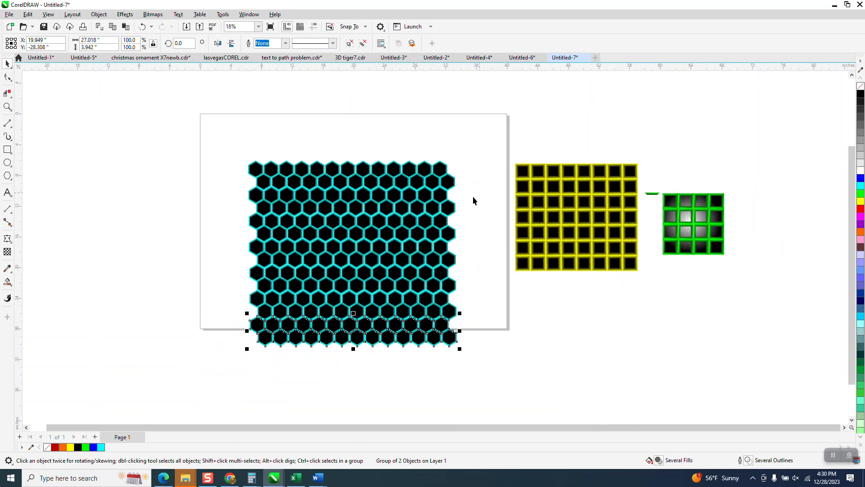
pyautogui.moveTo(231, 145); pyautogui.dragTo(485, 386)
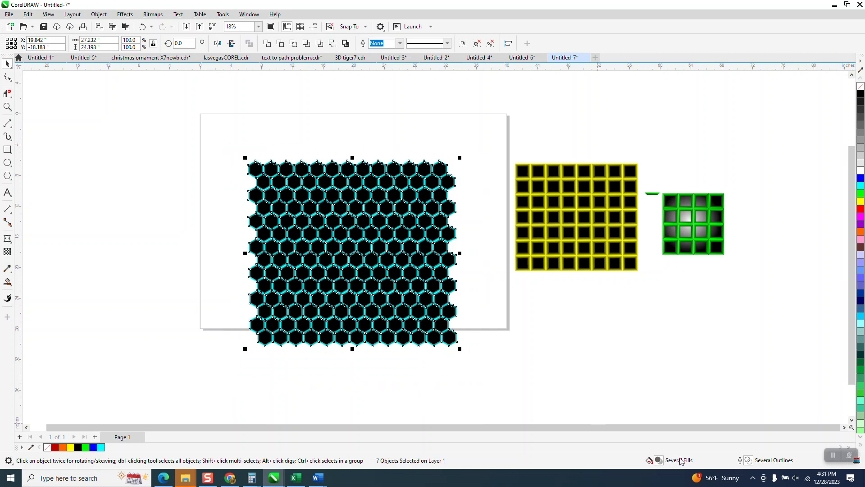
pyautogui.hotkey('ctrl', 'g')
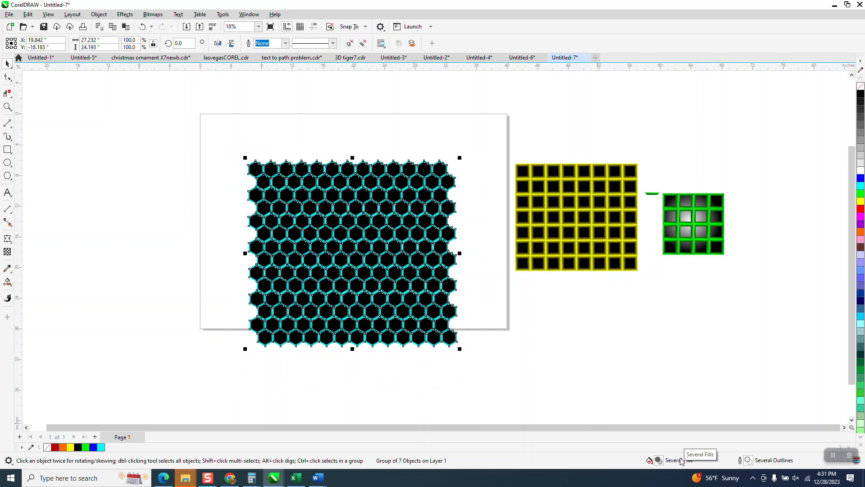
pyautogui.press('p')
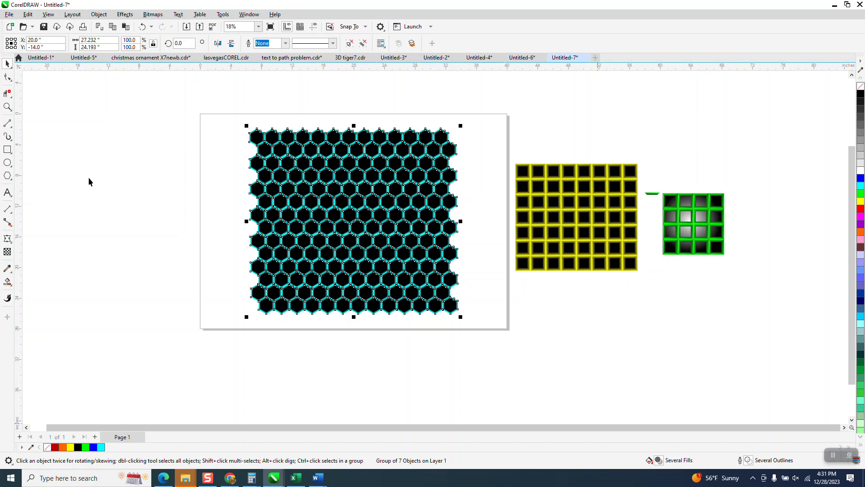
# Draw an unfilled rectangle around the hexagon grid and shrink it about its center to about 24.8 by 22 inches, inside the jagged edges.
pyautogui.click(8, 150)
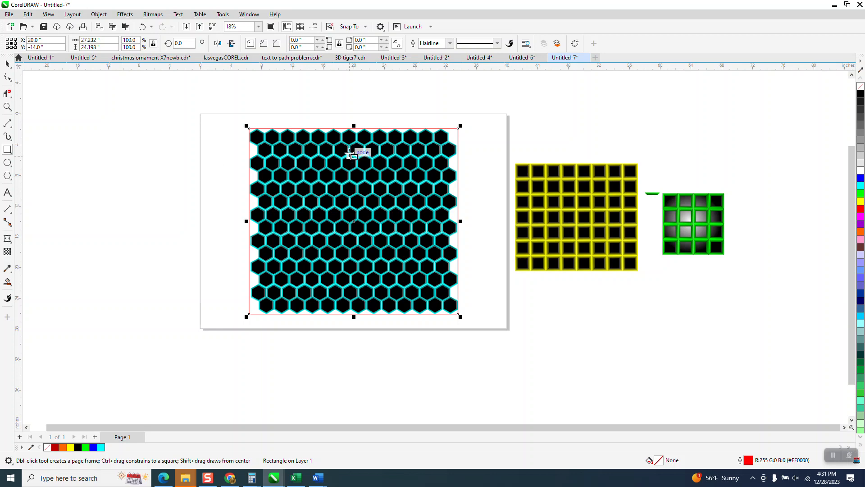
pyautogui.click(6, 65)
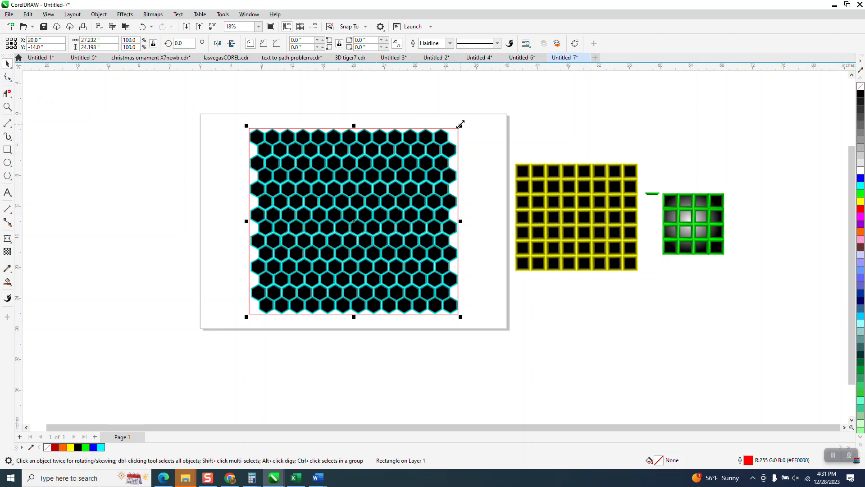
pyautogui.moveTo(461, 125); pyautogui.dragTo(454, 130)
# Intersect the rectangle with the hexagon grid and move the straight-edged result to the left of the original grid.
pyautogui.moveTo(226, 109); pyautogui.dragTo(502, 343)
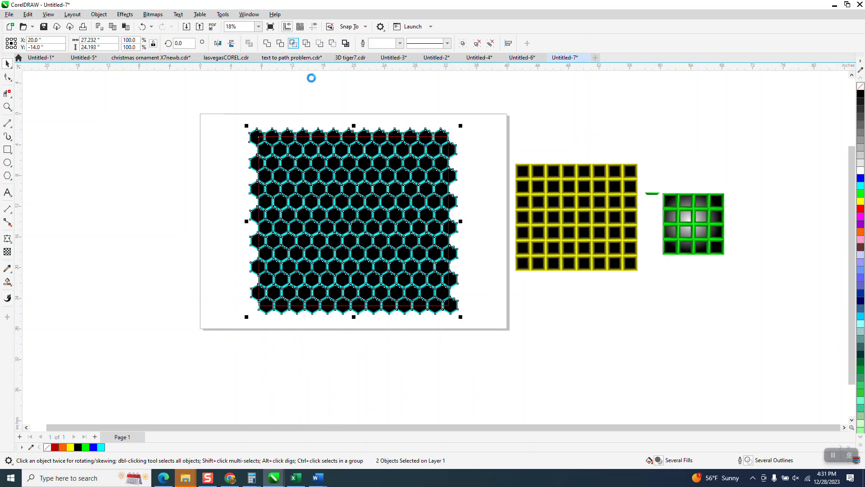
pyautogui.hotkey('ctrl', 'g')
pyautogui.moveTo(321, 166); pyautogui.dragTo(167, 185)
pyautogui.scroll(-2, 234, 200)
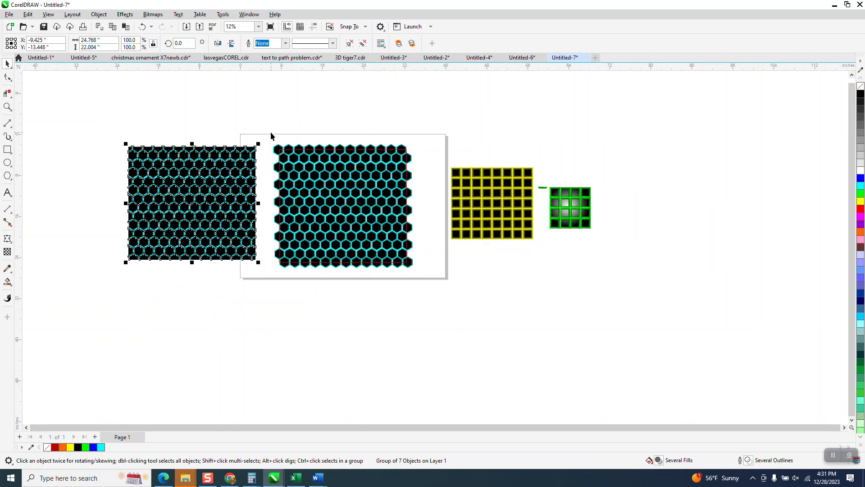
# Examine the joints and trimmed edges of the cropped hexagon grid up close.
pyautogui.click(7, 107)
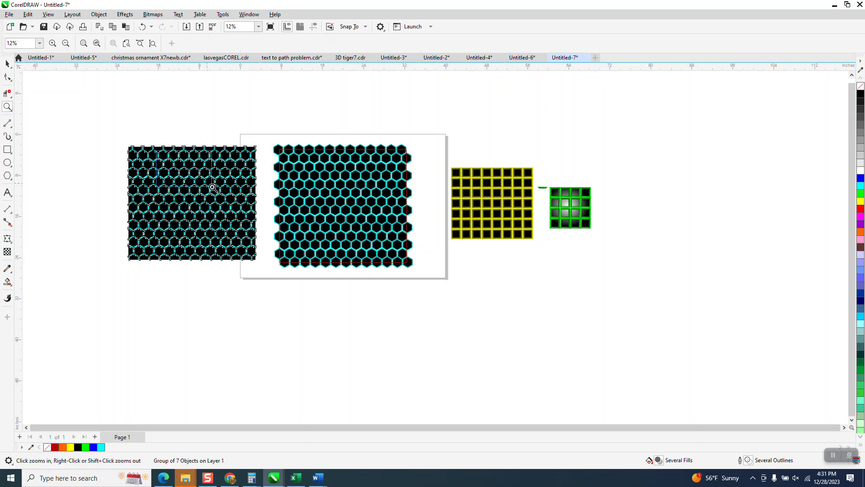
pyautogui.moveTo(210, 185); pyautogui.dragTo(159, 150)
pyautogui.click(7, 64)
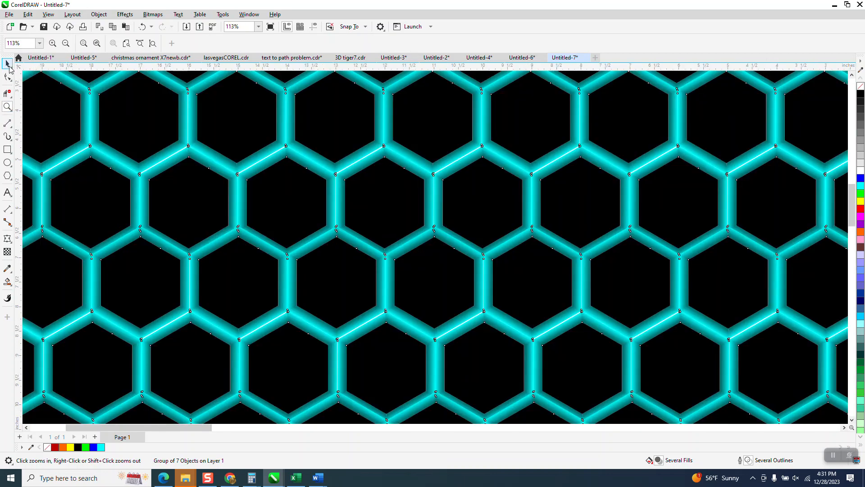
pyautogui.scroll(-1, 297, 205)
pyautogui.scroll(-4, 289, 199)
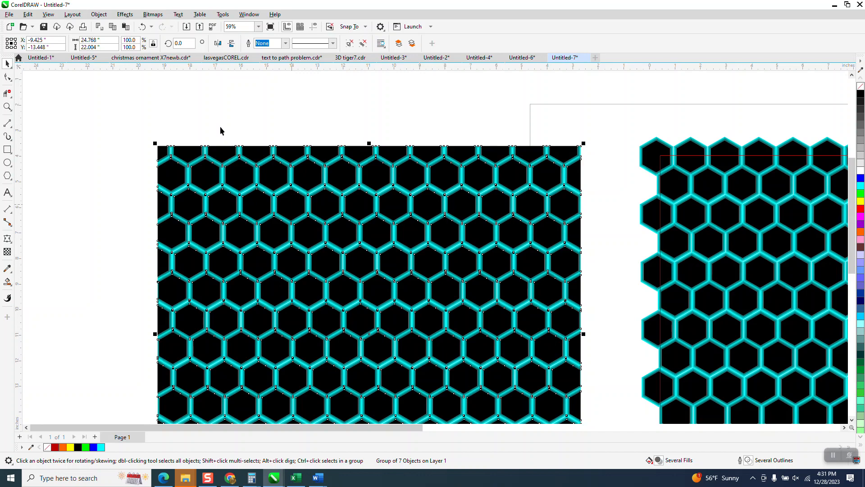
pyautogui.click(221, 134)
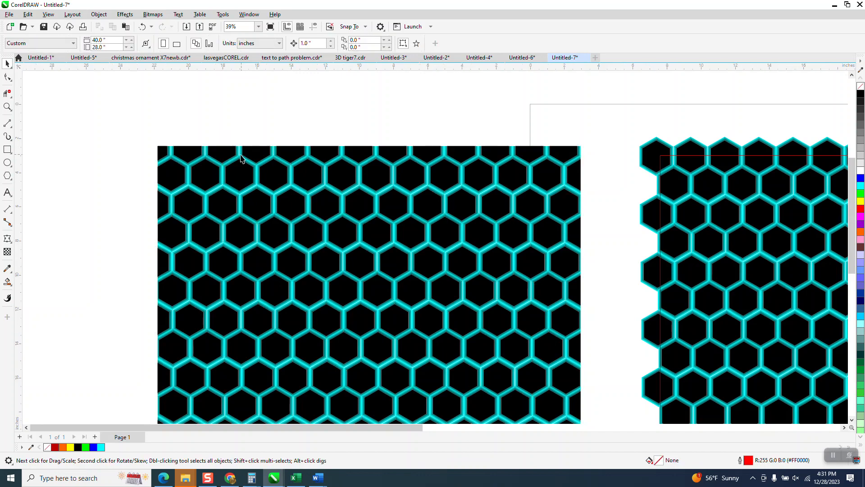
pyautogui.scroll(-2, 303, 208)
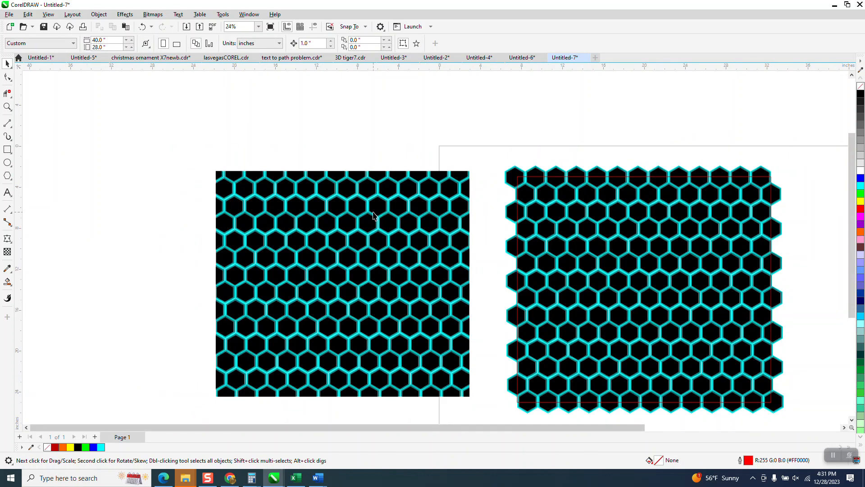
pyautogui.click(8, 107)
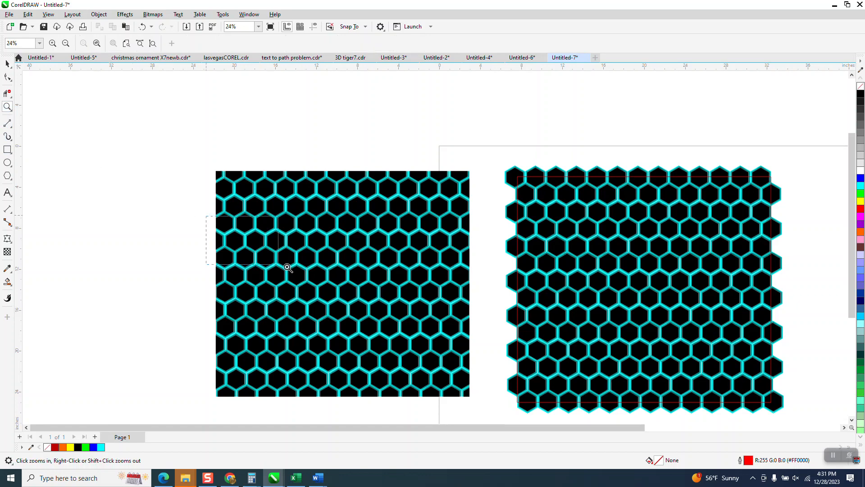